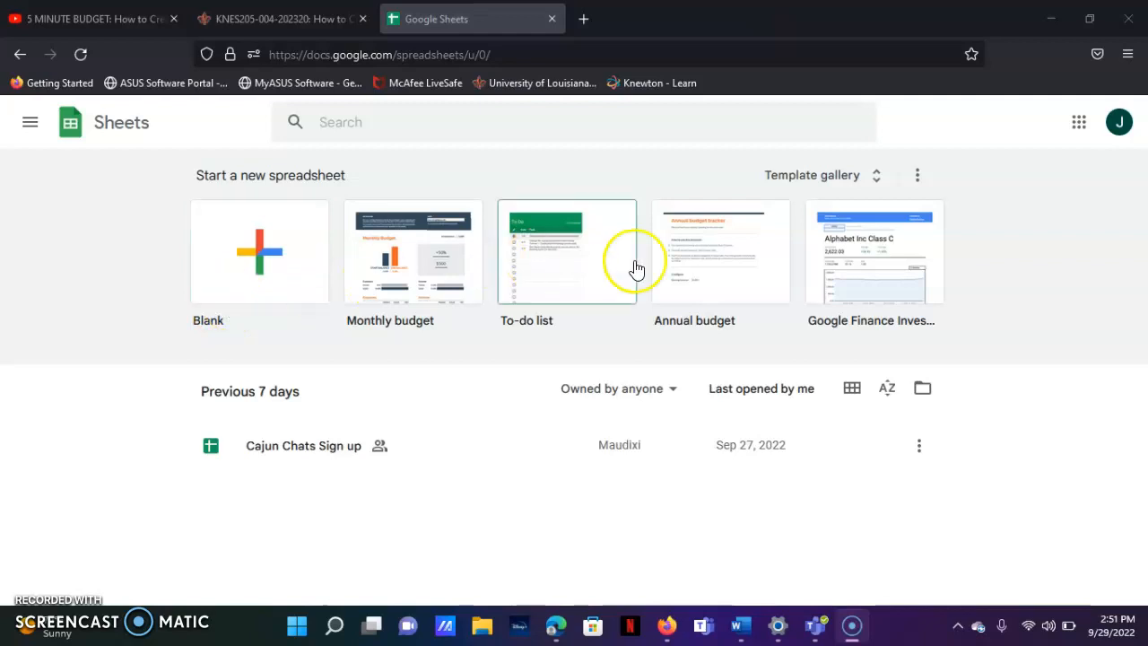
Create a new spreadsheet from the Monthly budget template
click(395, 261)
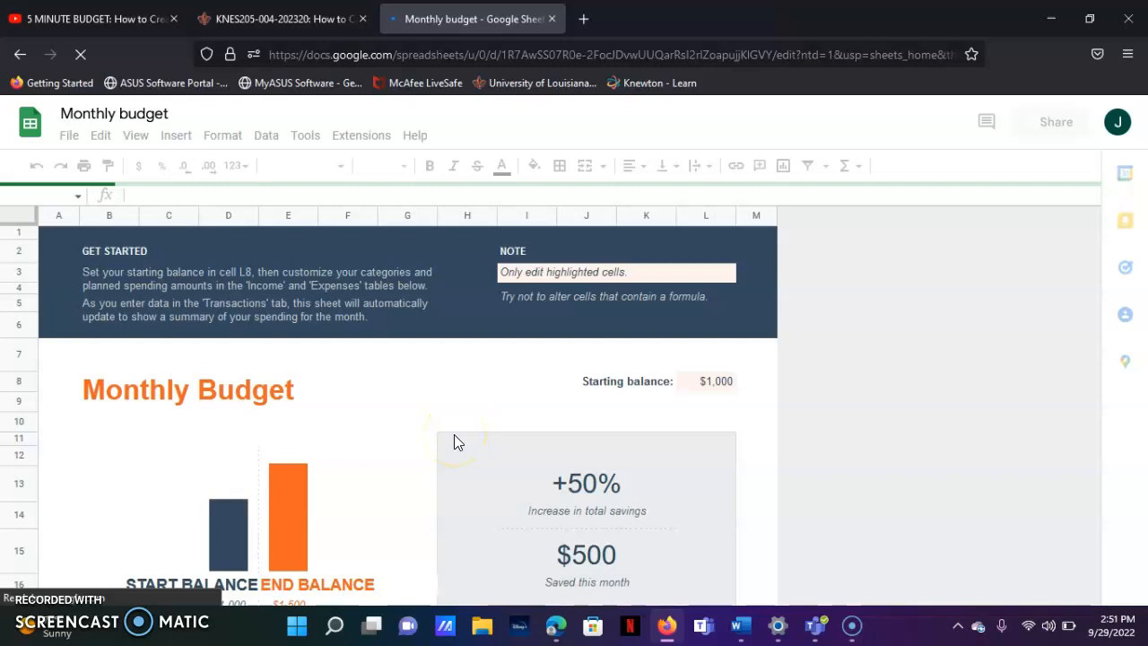
scroll(454, 436, down, 3)
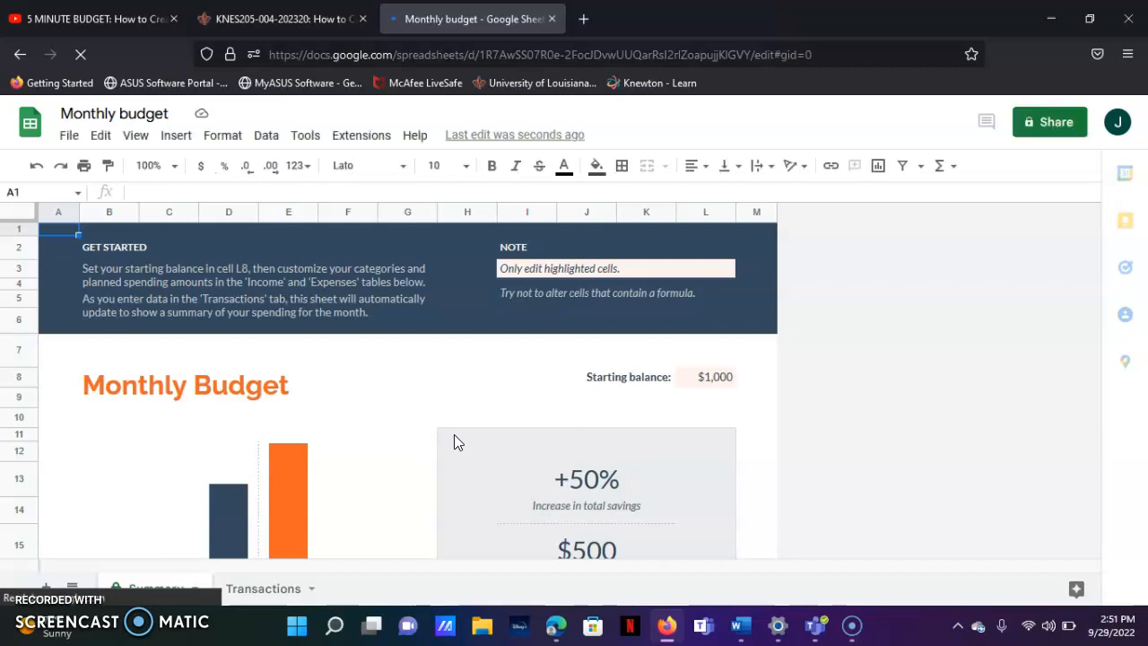
Set the starting balance in cell L8 of the Summary sheet to $0
click(714, 378)
double_click(715, 377)
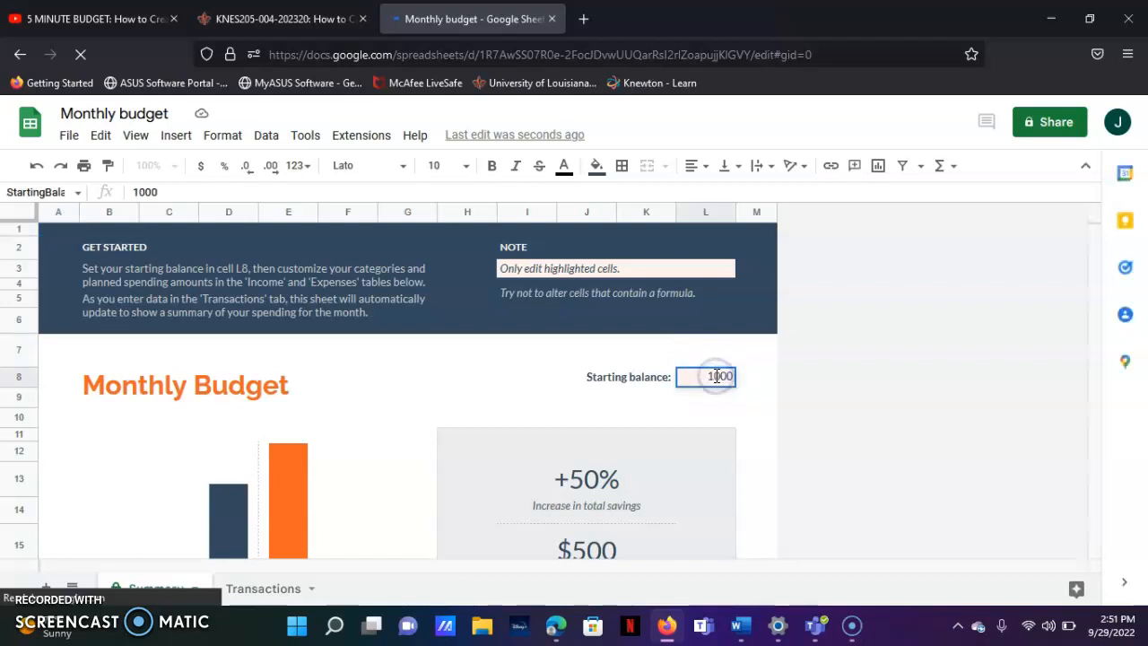
key(BackSpace)
key(BackSpace)
key(BackSpace)
key(BackSpace)
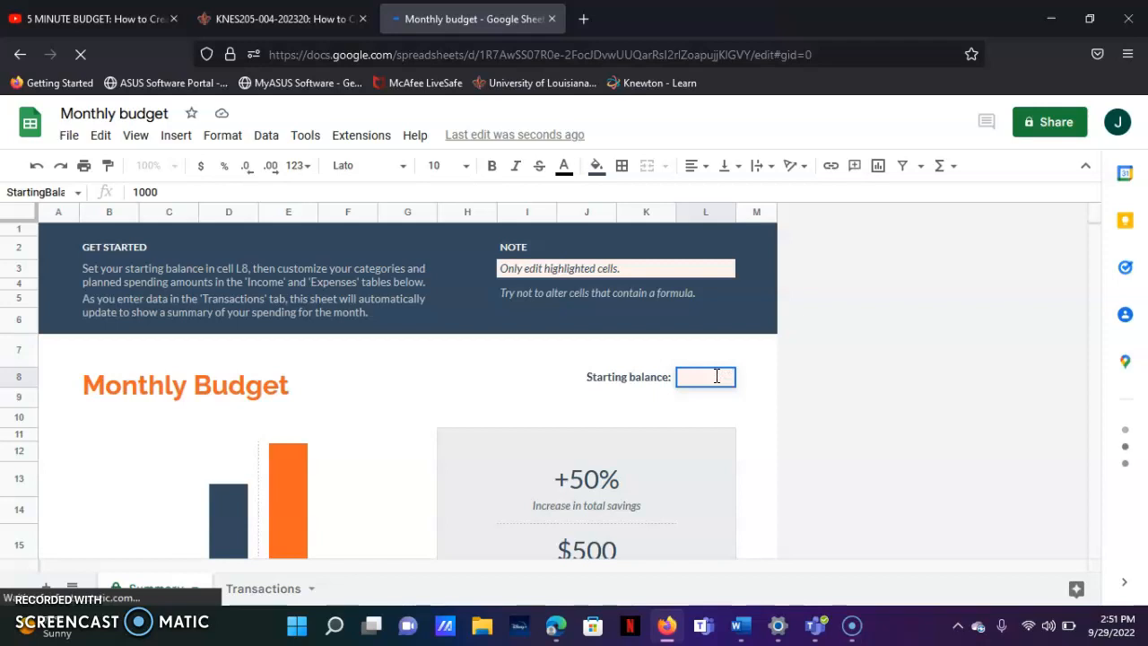
text(1000)
key(Return)
scroll(524, 399, down, 1)
scroll(525, 396, down, 3)
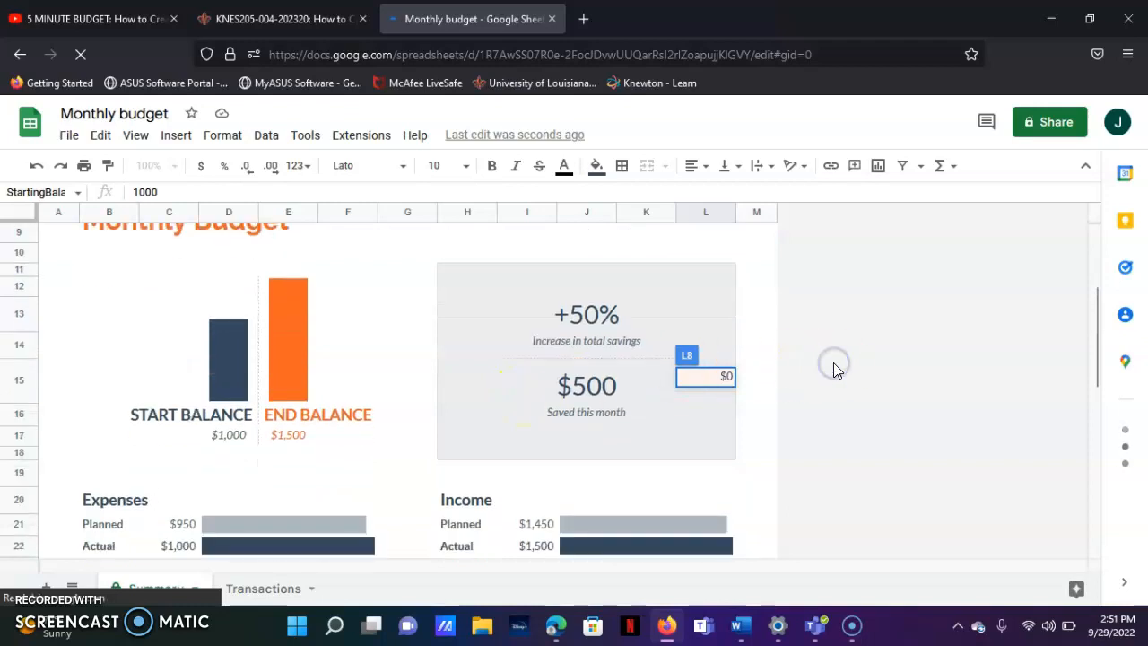
key(Tab)
Set the planned amounts of the Home expense and the Paycheck income to $0
scroll(649, 414, down, 1)
scroll(651, 415, down, 5)
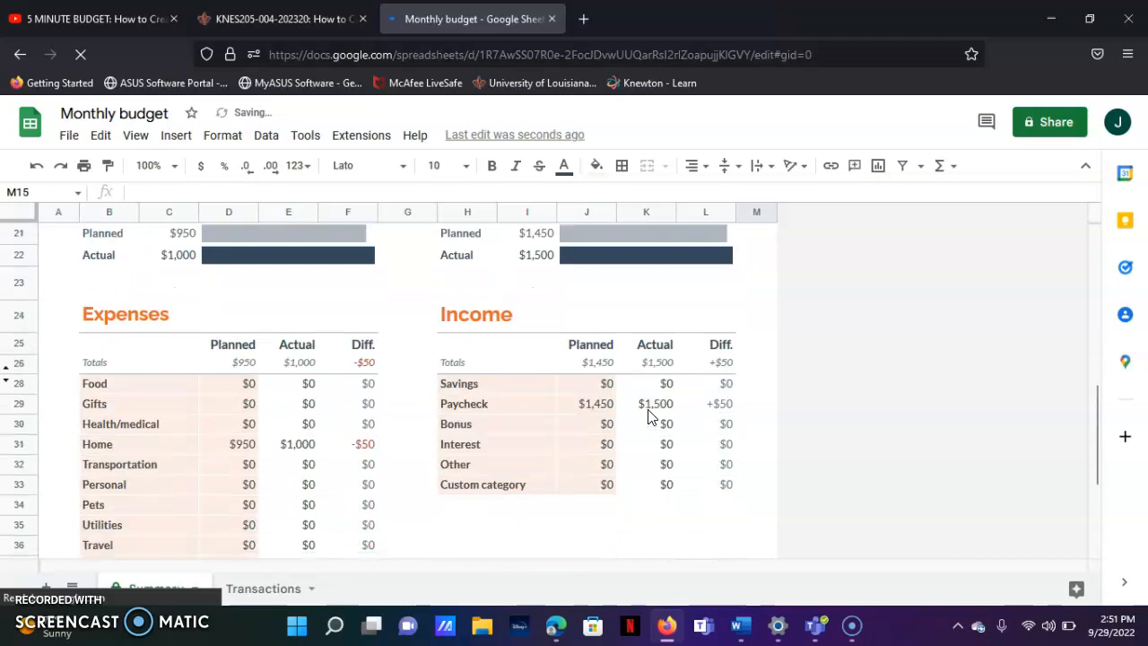
click(242, 445)
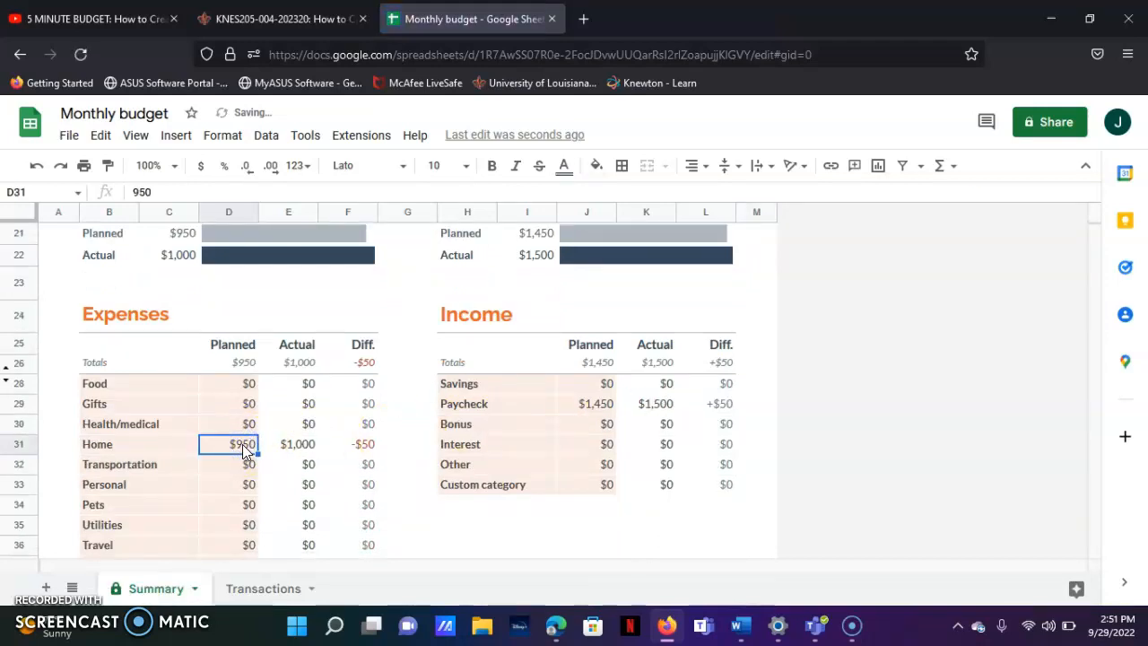
text($0)
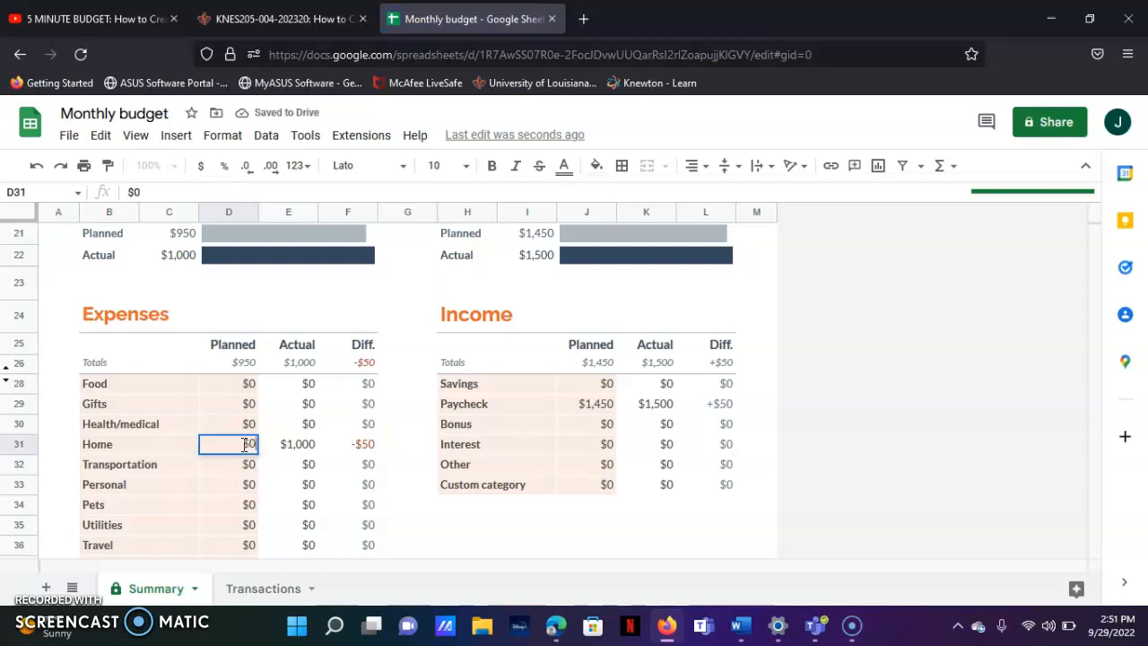
click(596, 405)
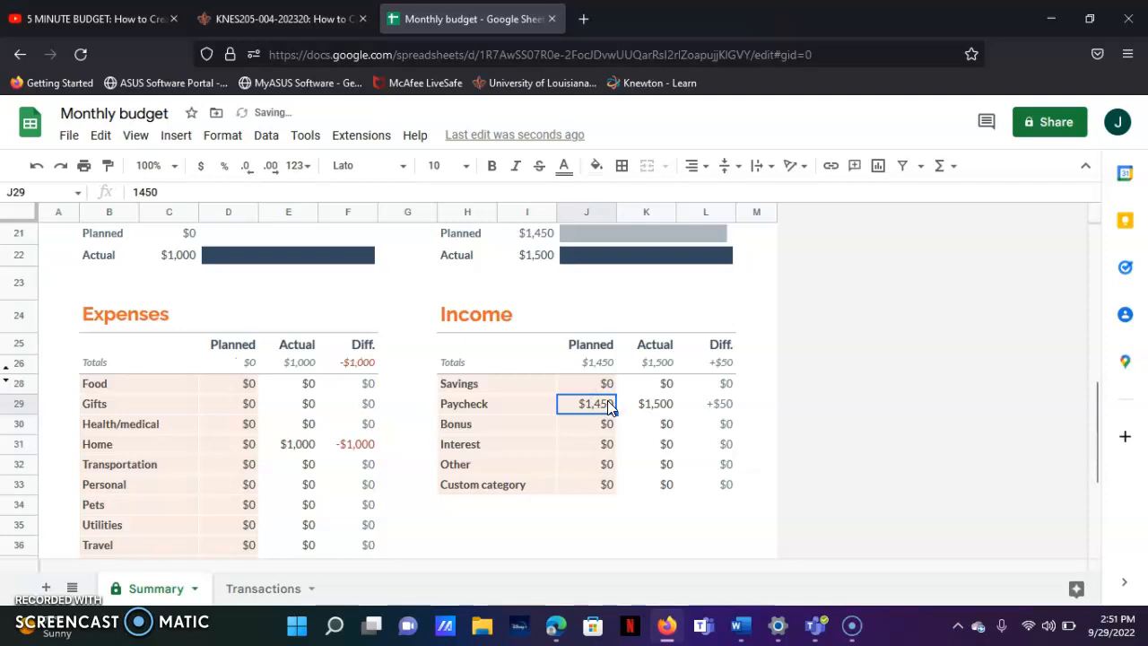
text($0)
click(607, 404)
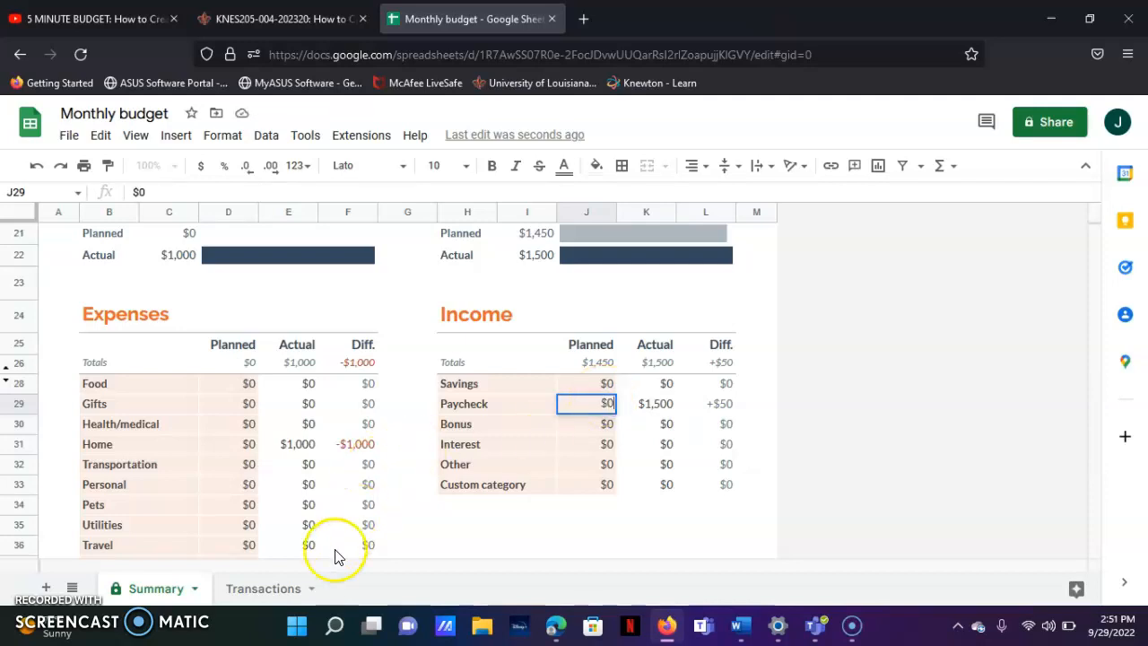
Clear the sample rent and paycheck entries in row 5 of the Transactions sheet
click(269, 590)
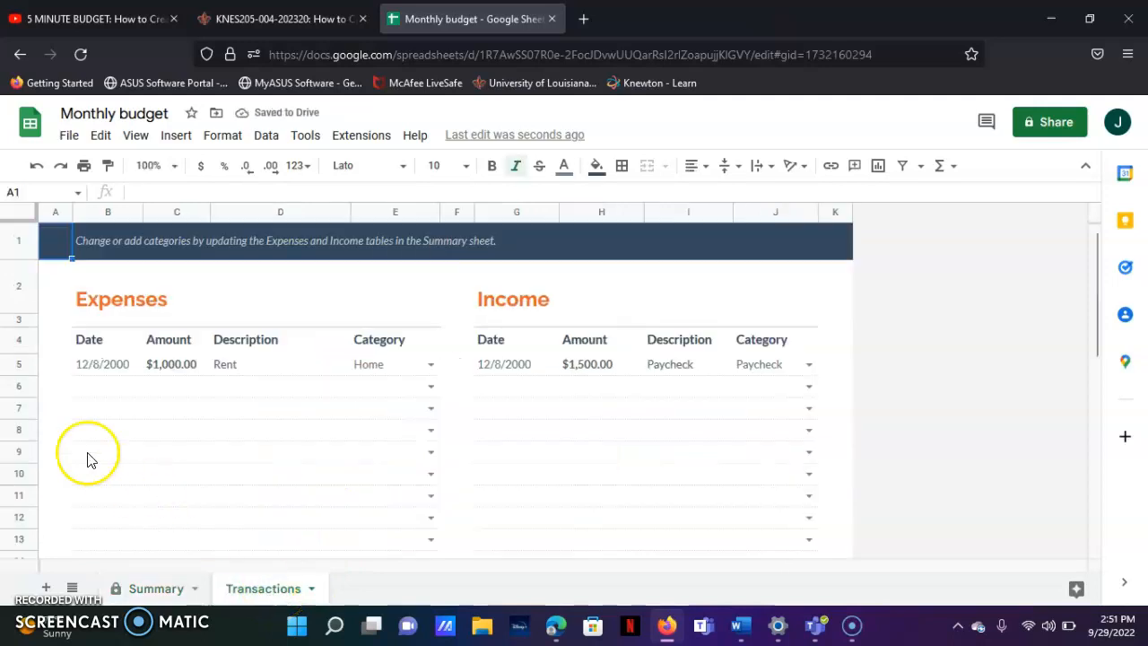
click(140, 364)
drag(152, 363, 785, 359)
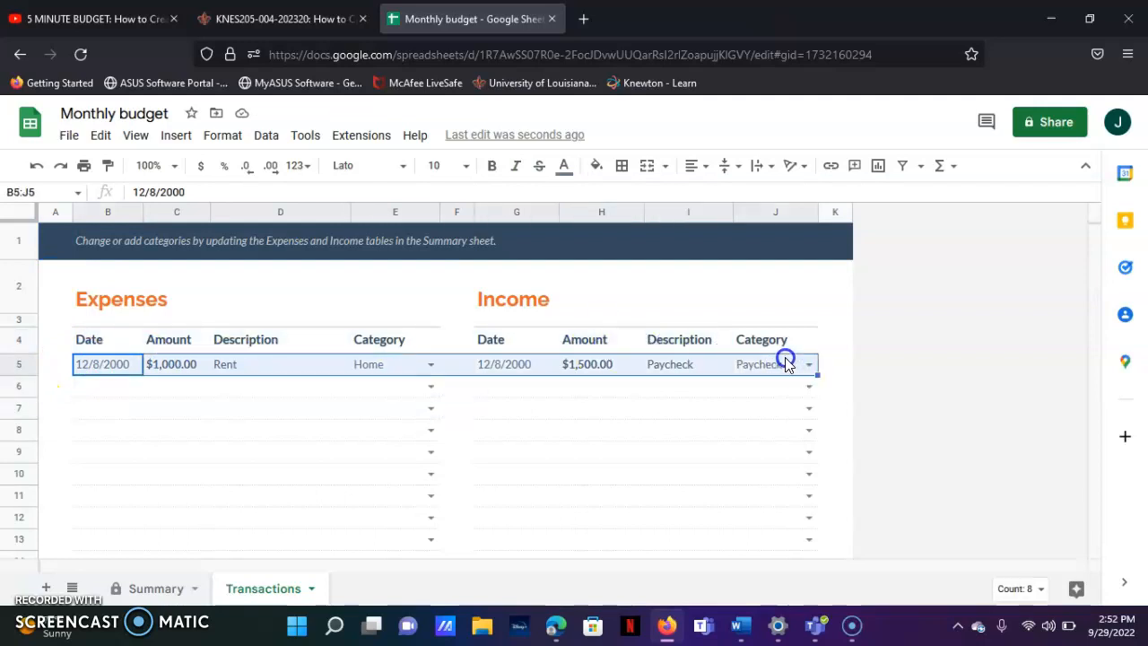
key(Delete)
Return to the Summary sheet and review the starting balance, totals, and expense and income categories
click(168, 588)
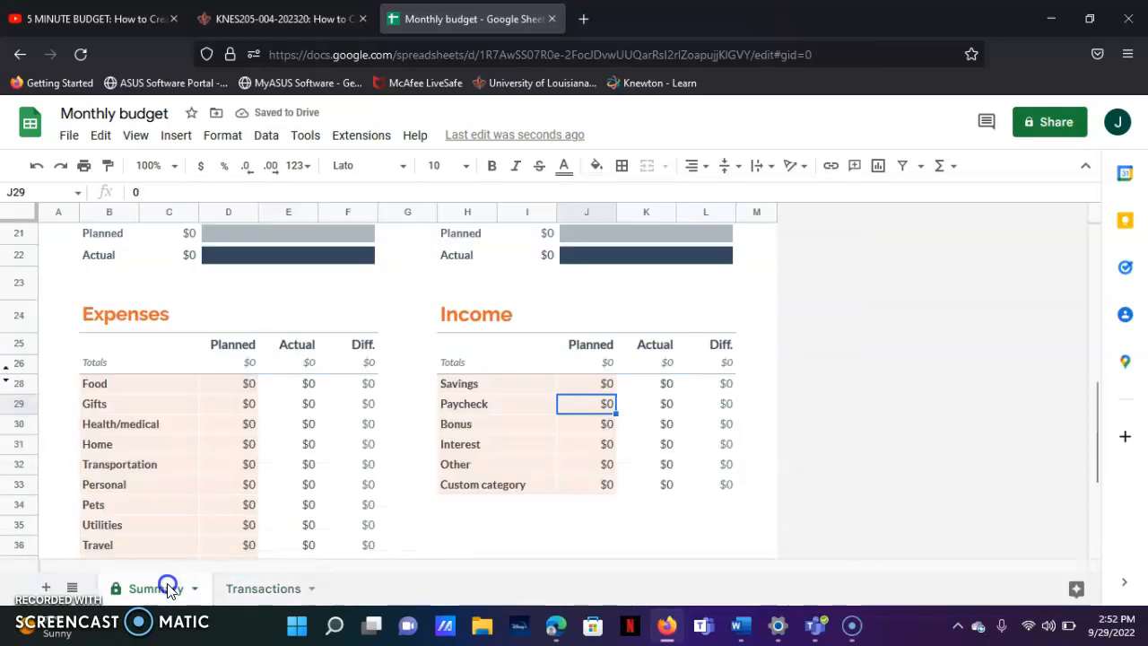
scroll(409, 437, down, 3)
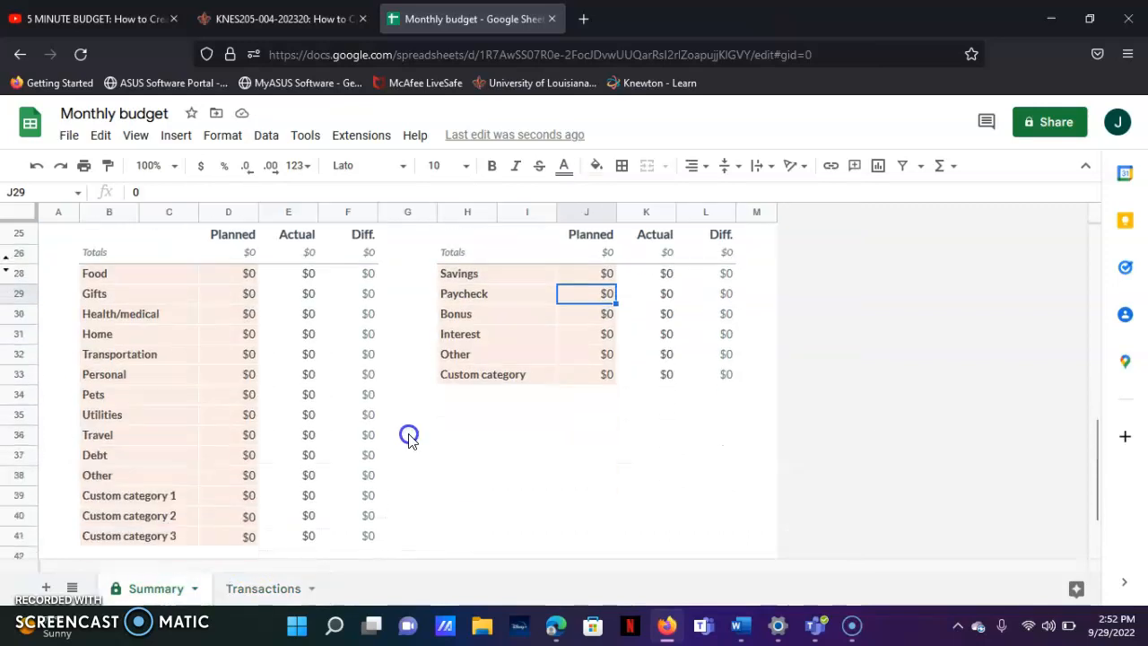
scroll(409, 436, down, 1)
scroll(409, 437, up, 6)
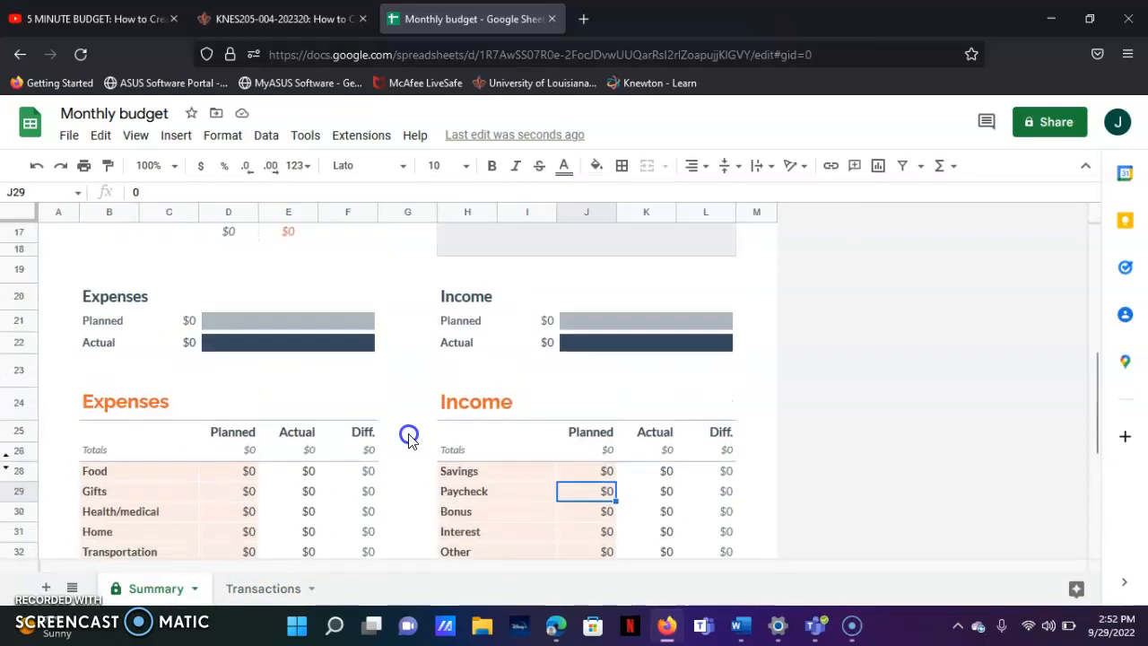
scroll(409, 436, up, 3)
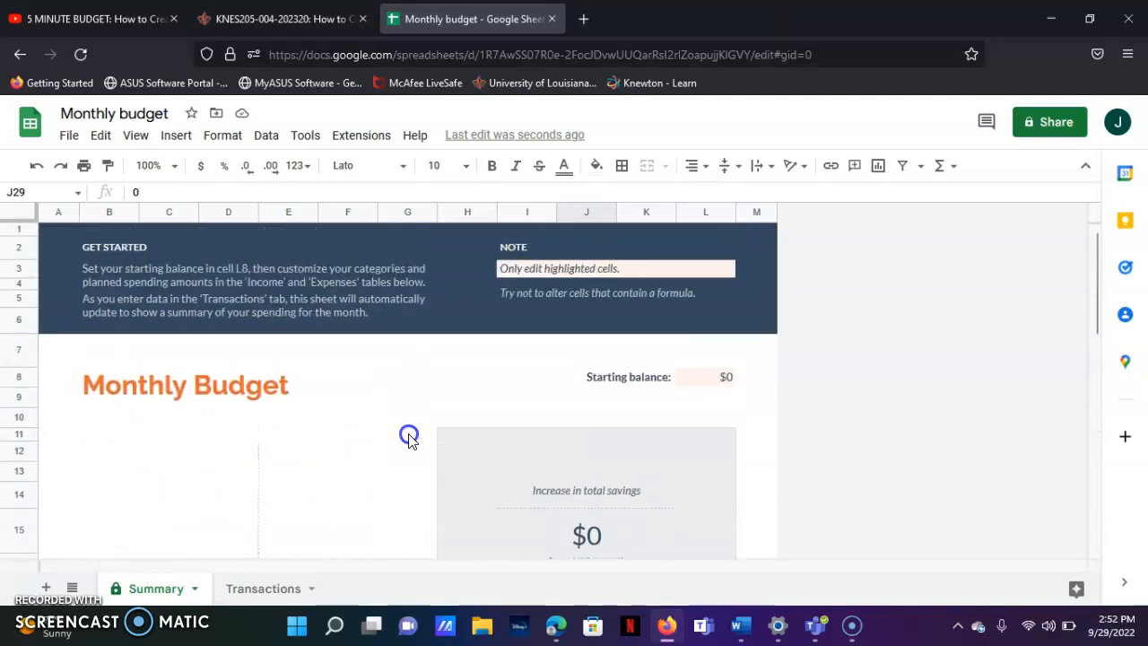
scroll(409, 437, down, 6)
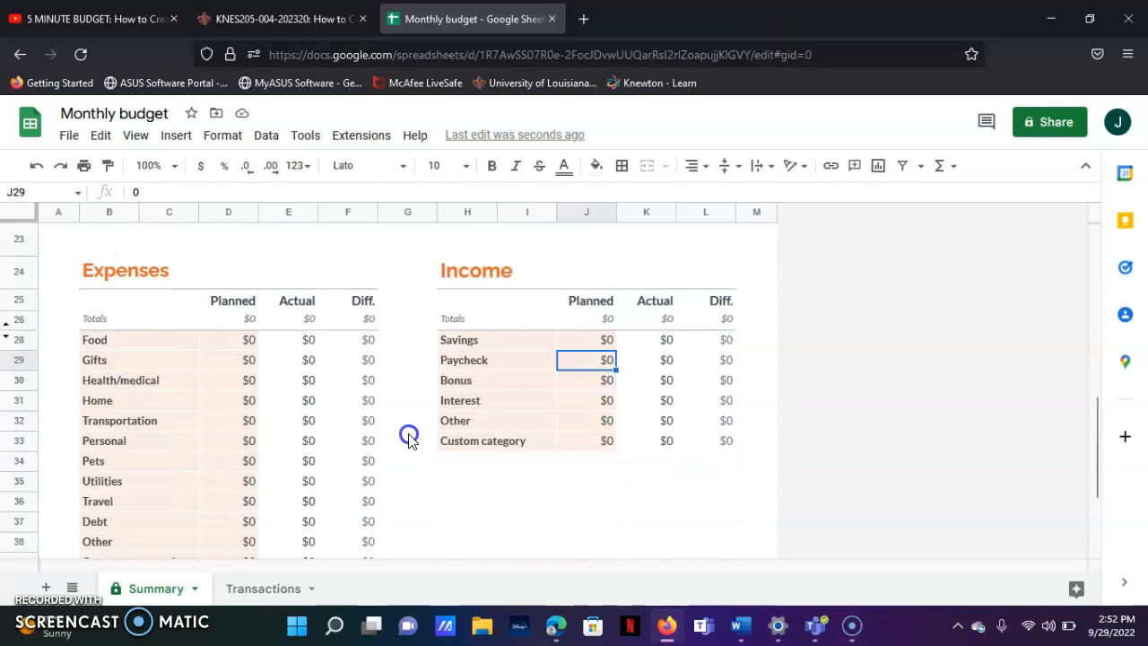
scroll(219, 404, down, 1)
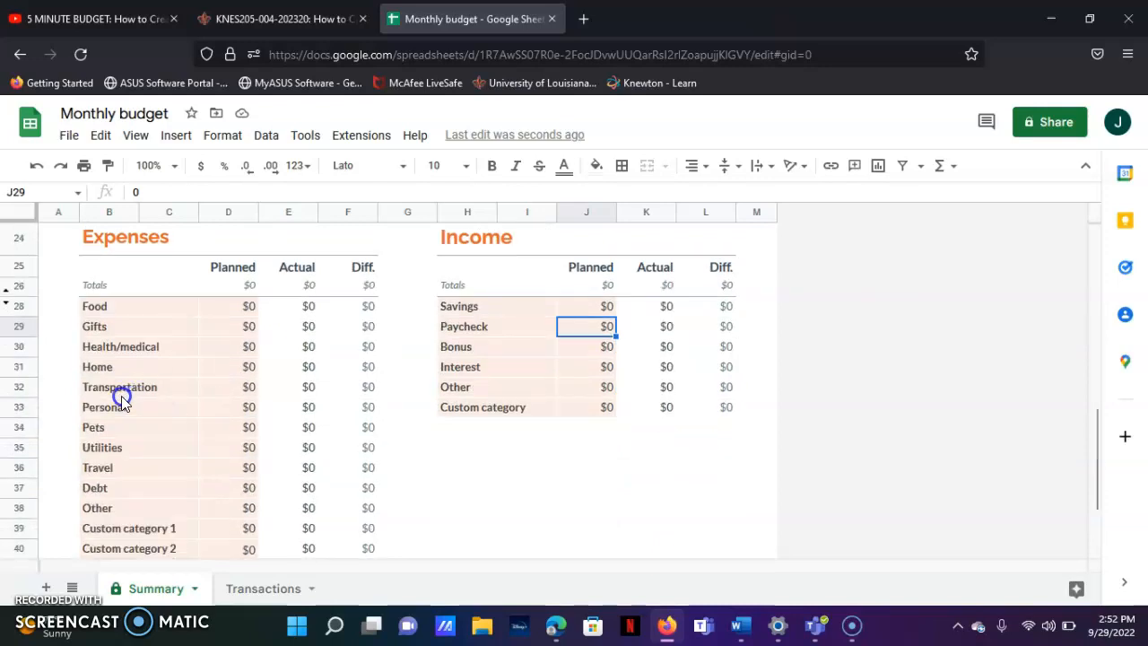
scroll(121, 399, down, 1)
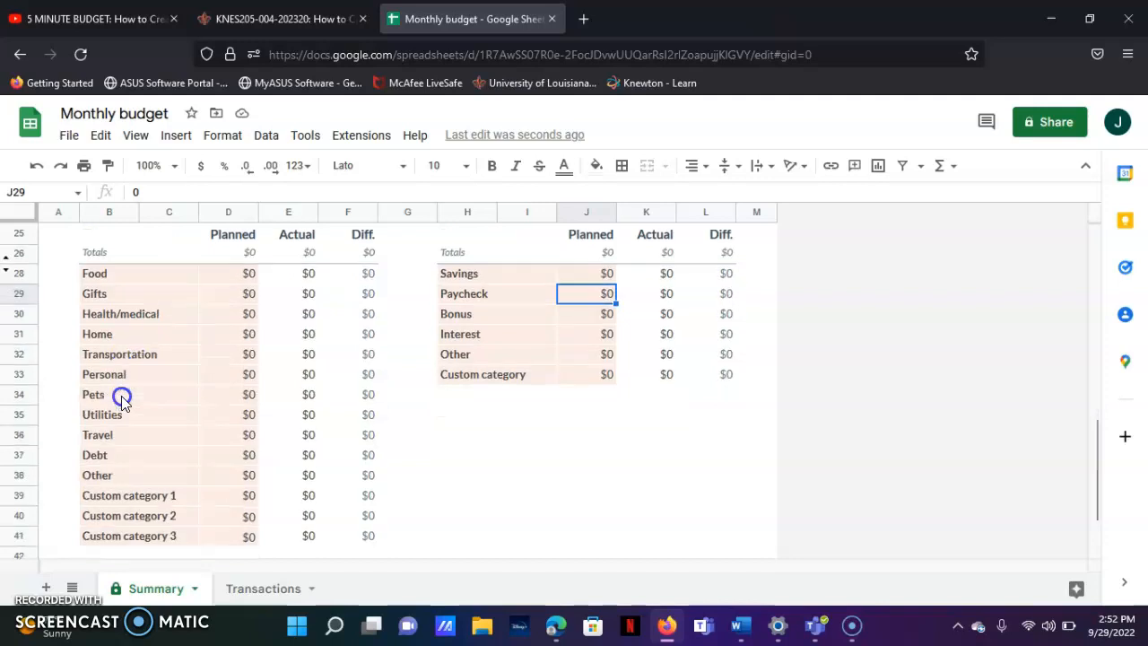
Rename the Food expense category as groceries
click(98, 274)
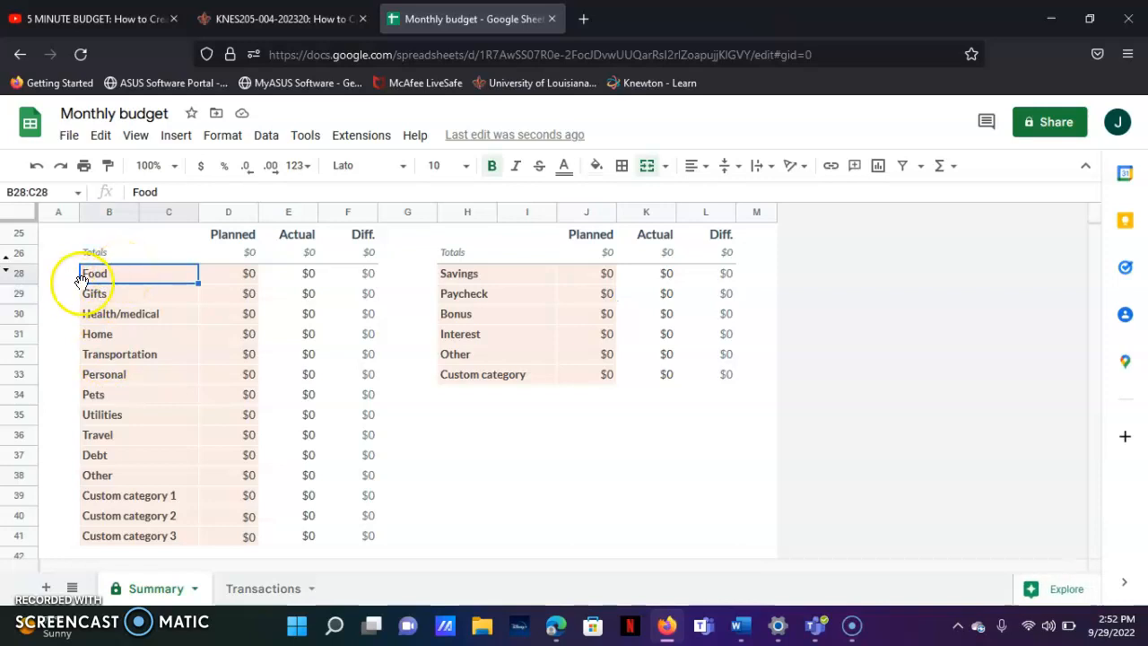
double_click(96, 274)
key(BackSpace)
key(BackSpace)
key(BackSpace)
key(BackSpace)
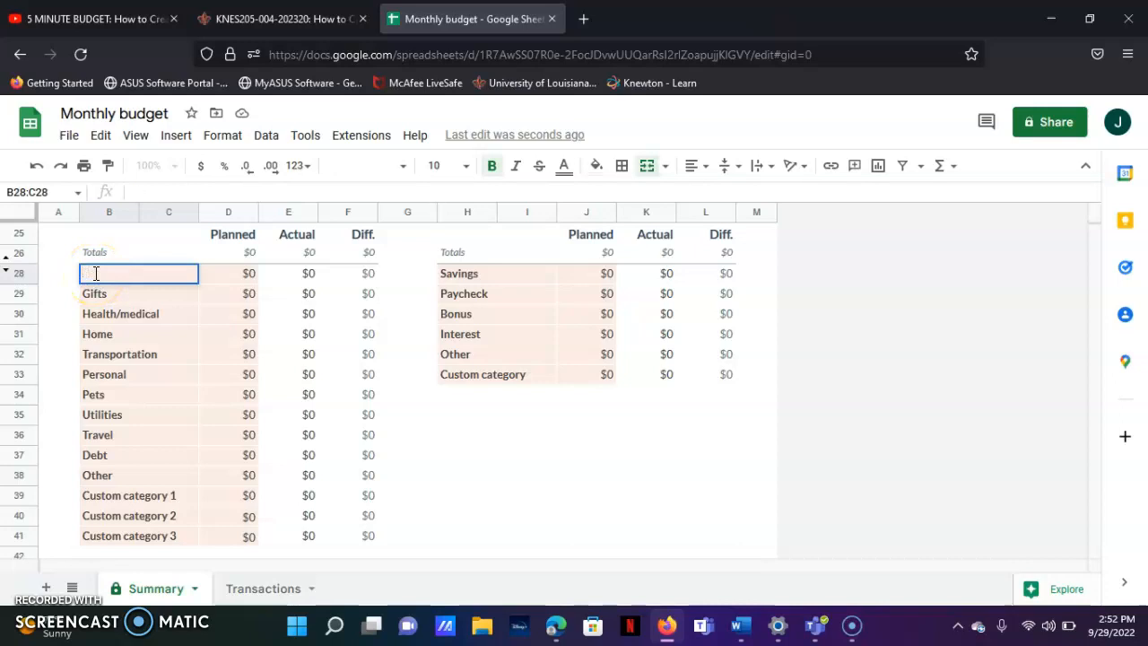
text(groceriews)
Rename the Gifts expense category as Rent and the Health/medical category as insurance
click(106, 294)
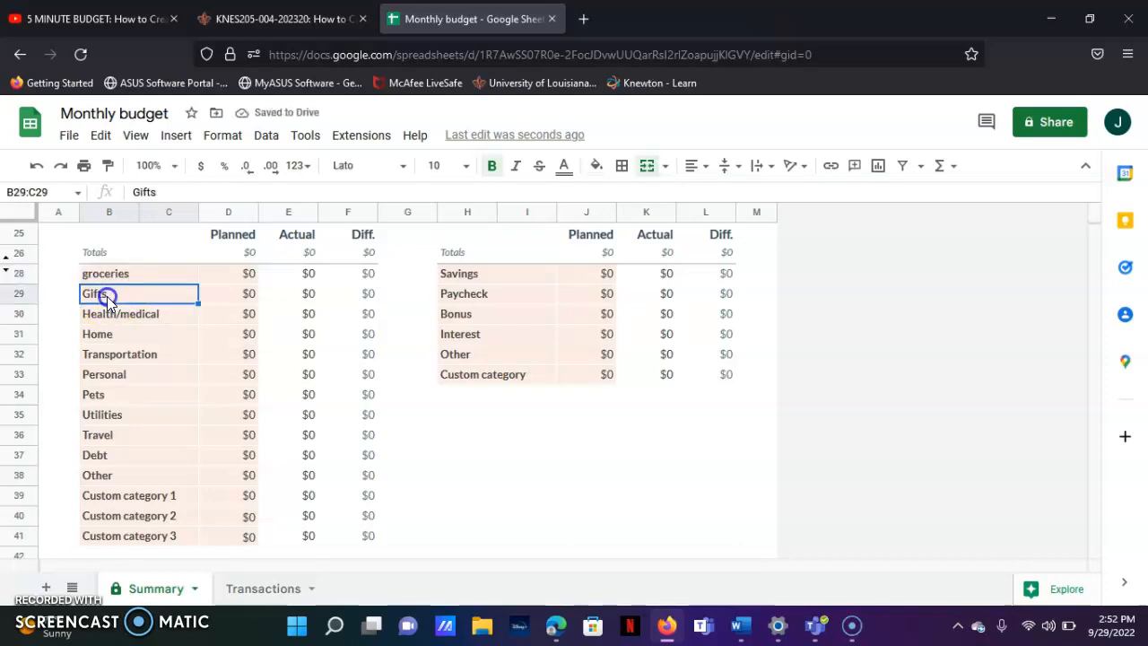
key(Delete)
text(Rent)
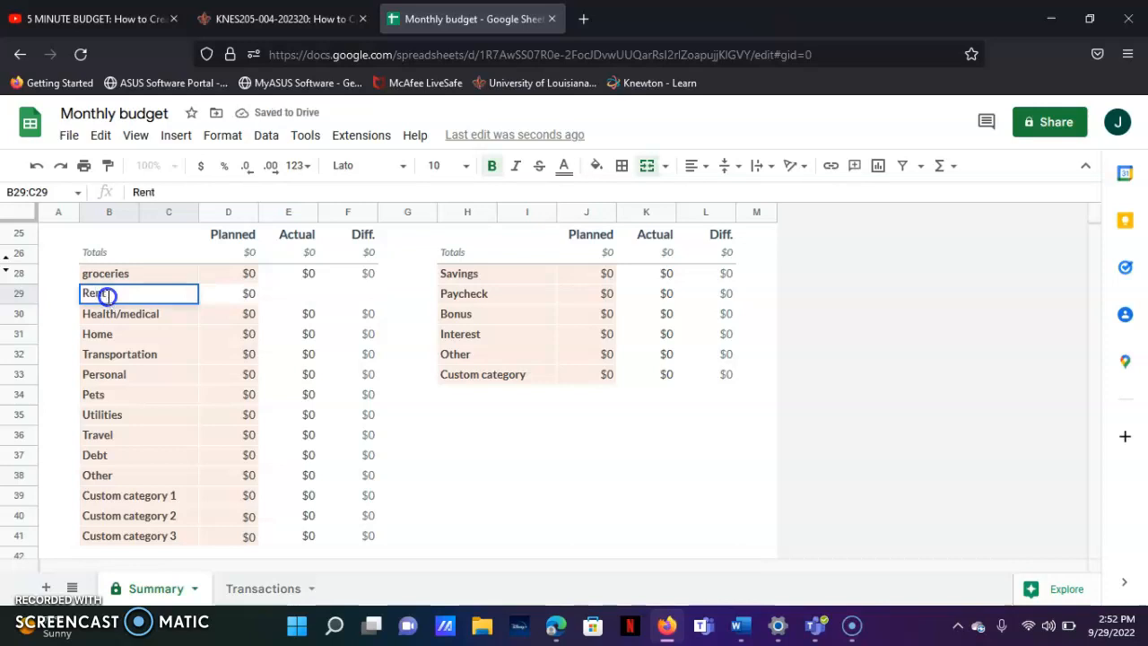
click(114, 311)
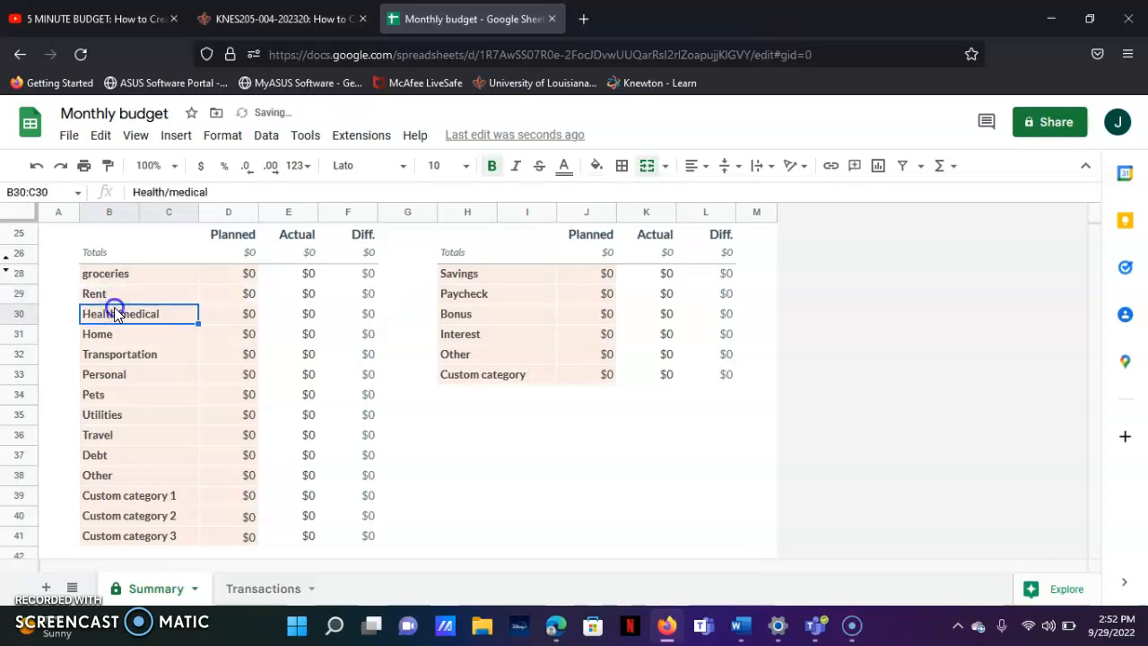
key(Delete)
text(insurance)
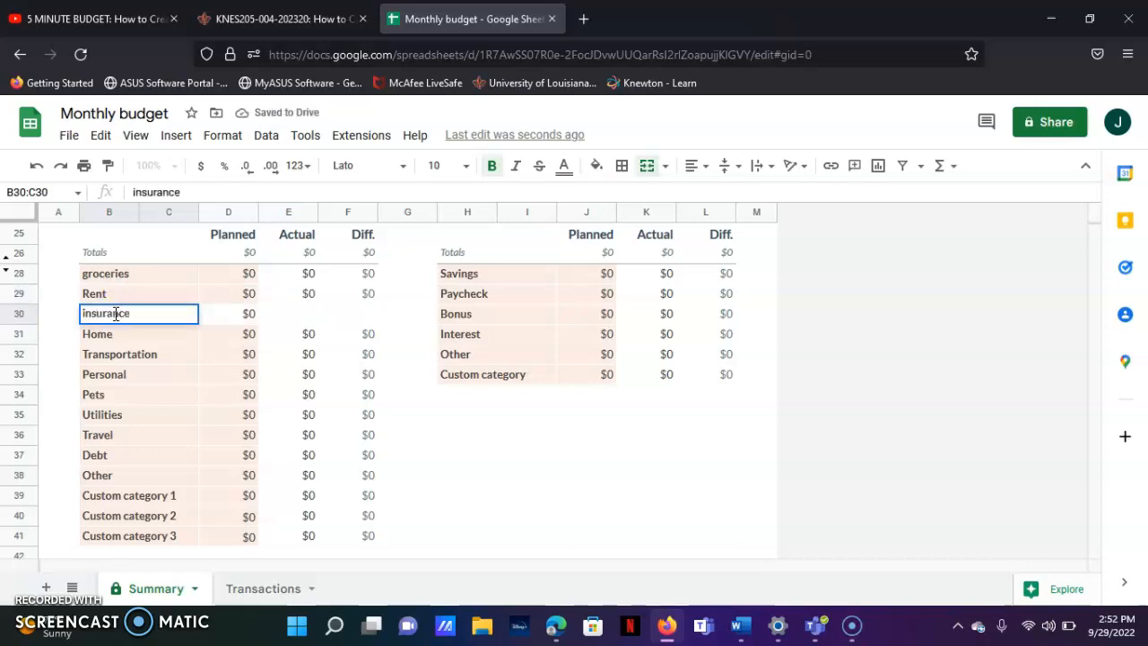
Rename the Home expense category as household supplies and the Personal category as clothes and accessories
click(100, 338)
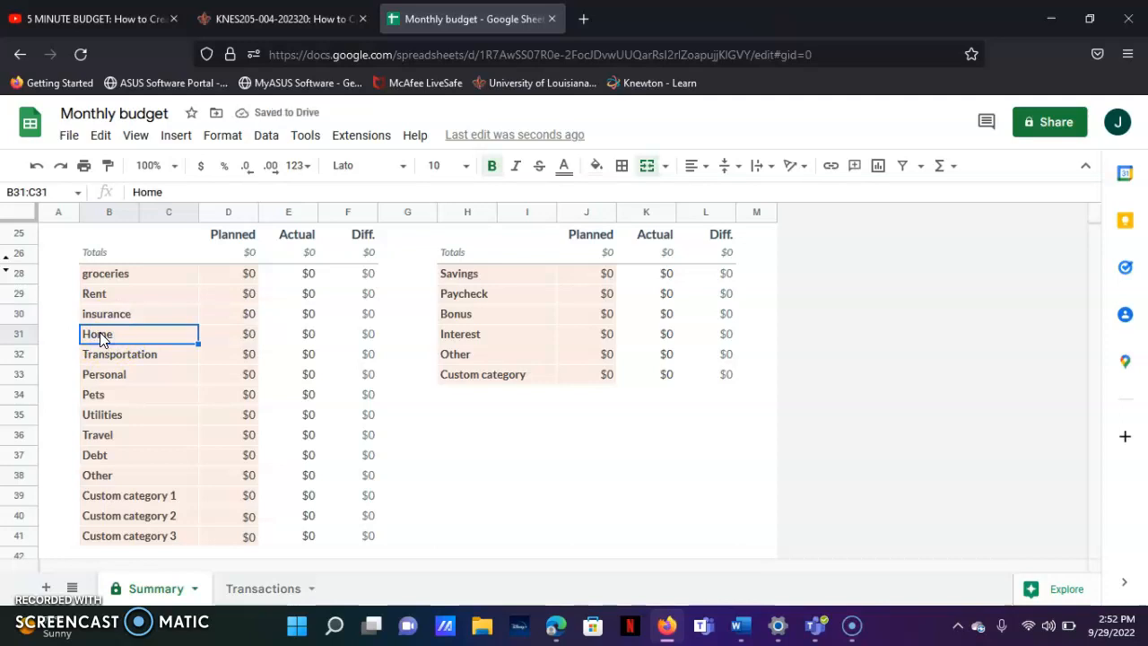
text(household)
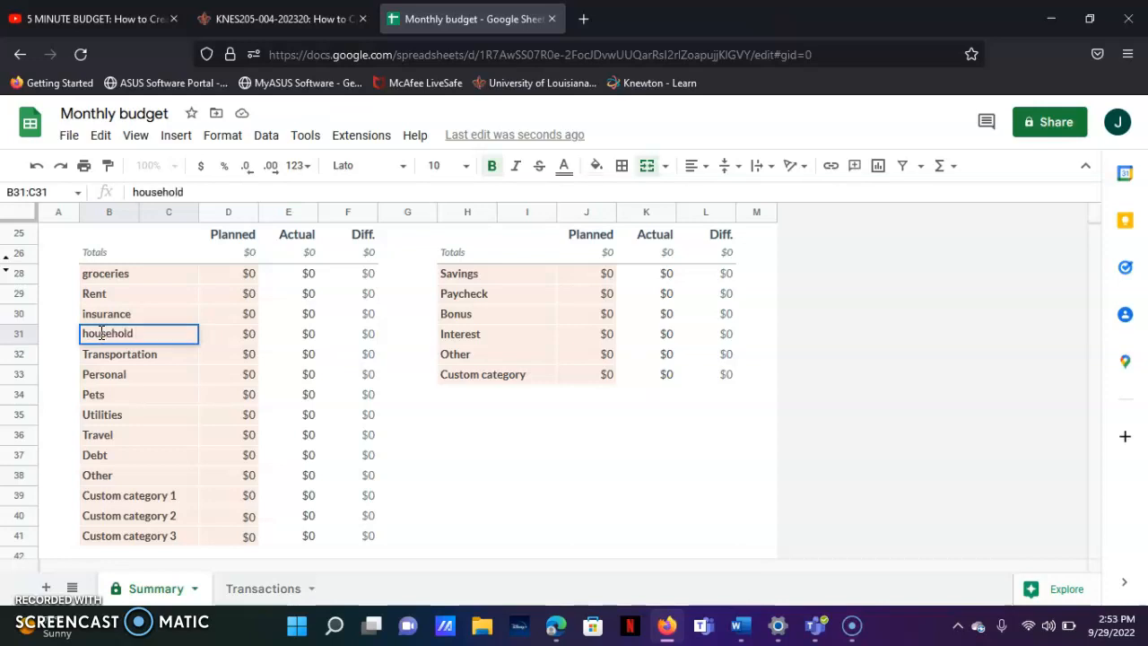
text( supplies)
click(117, 377)
double_click(115, 374)
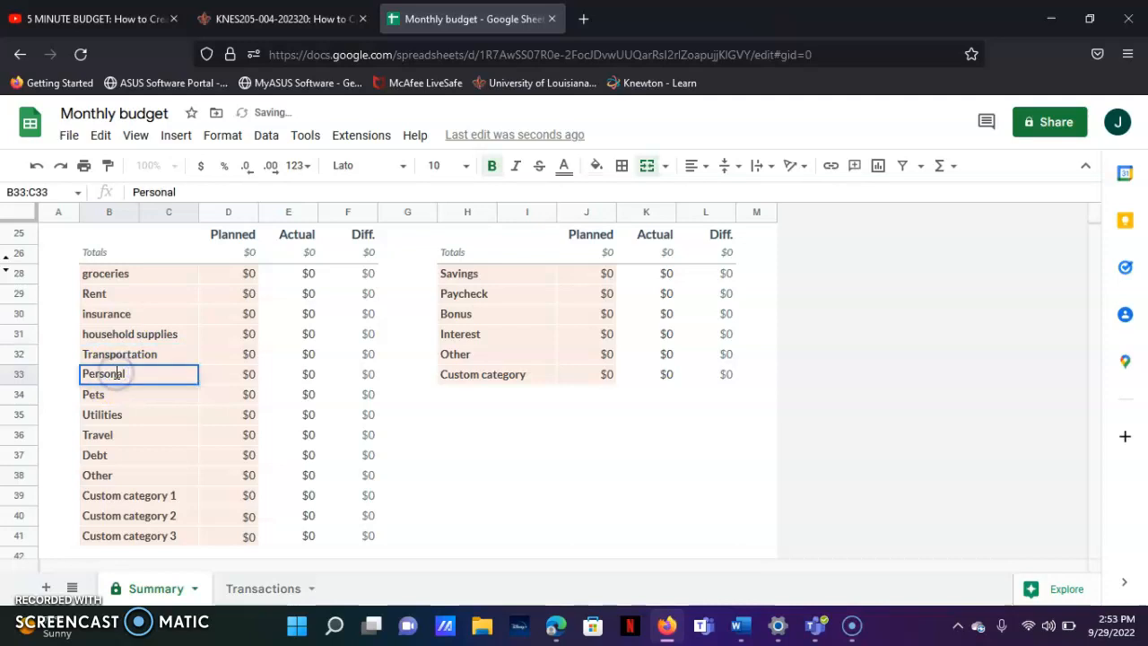
double_click(116, 374)
text(clothes and accessories)
Replace the Pets expense category with cellphone
click(94, 394)
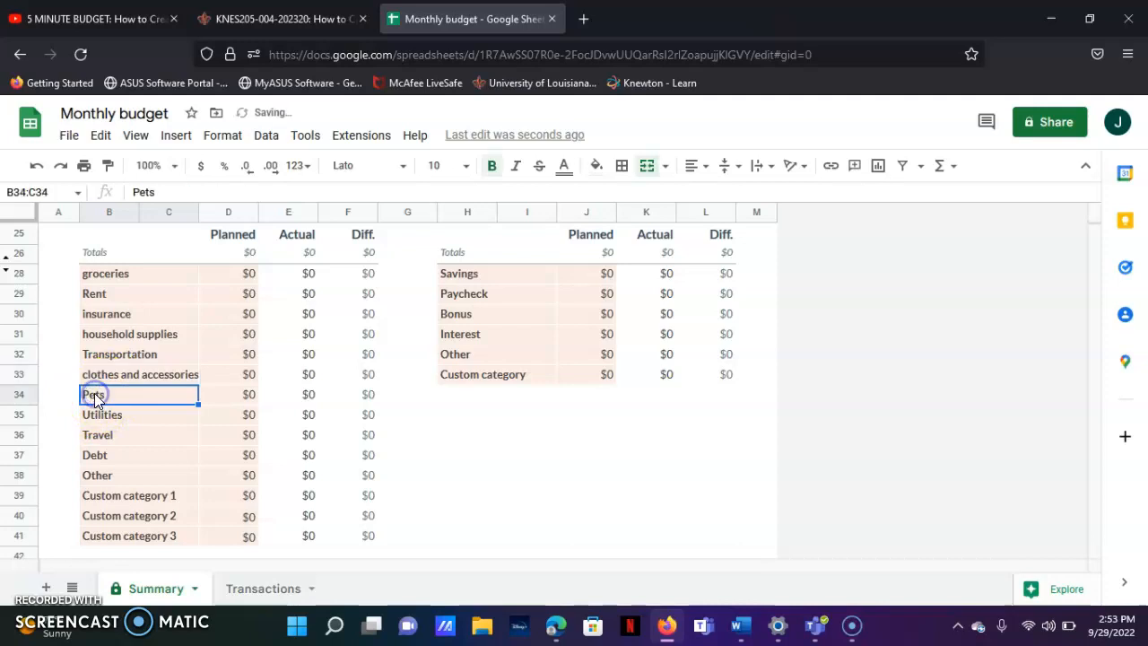
key(Delete)
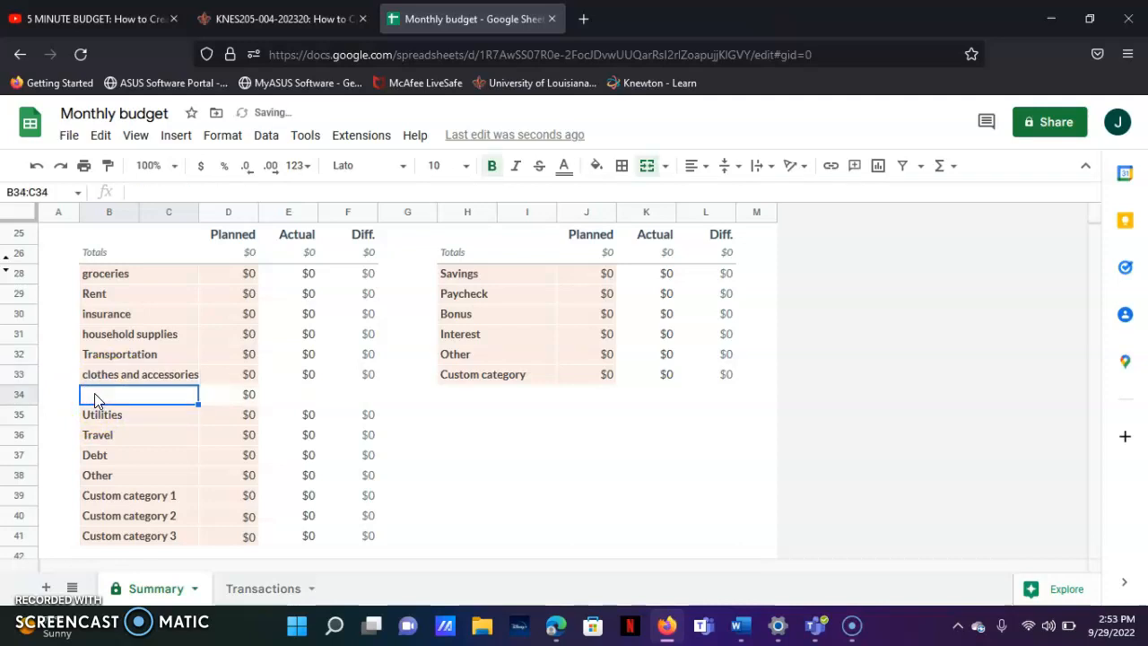
text(c)
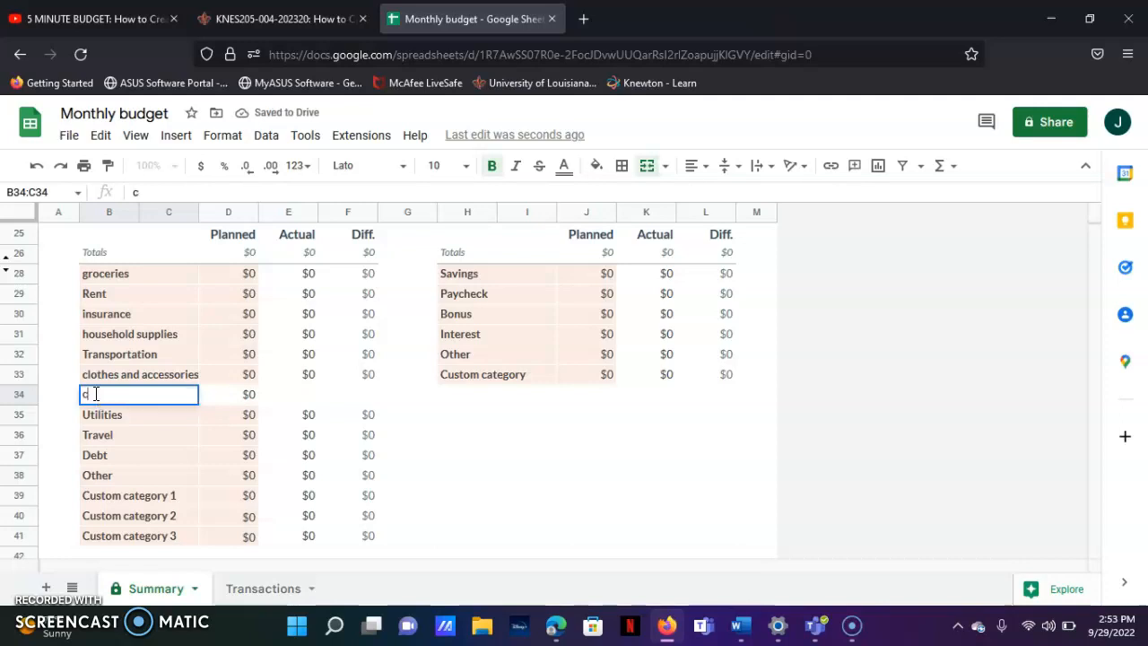
text(ellphone)
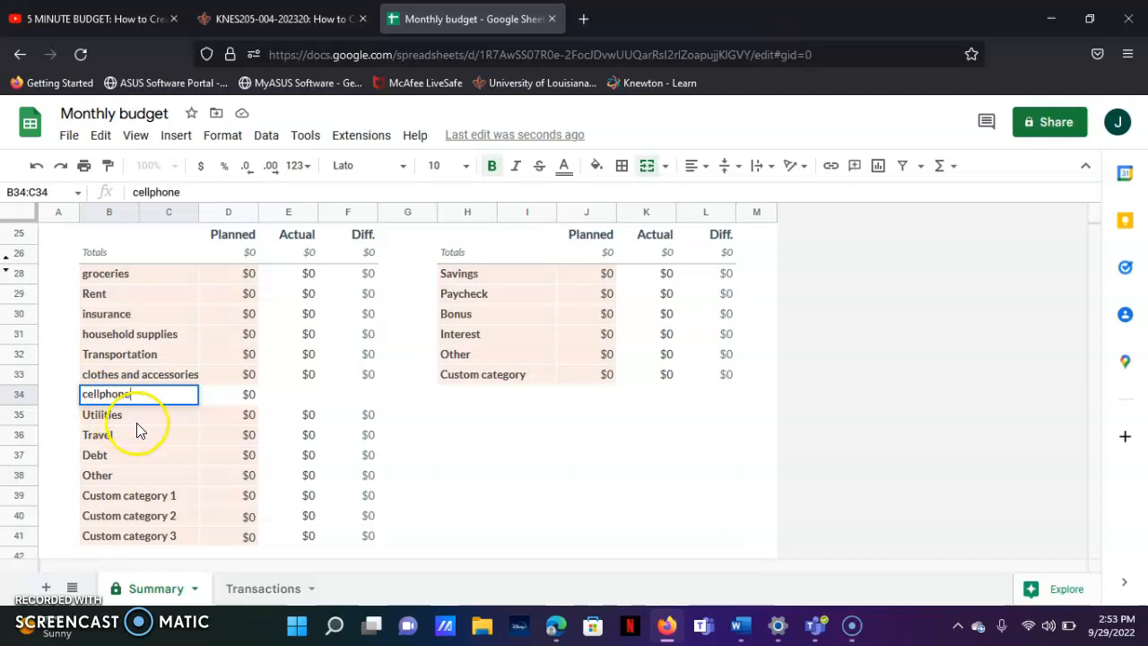
Delete the Travel and Debt category names from the Expenses table
click(91, 434)
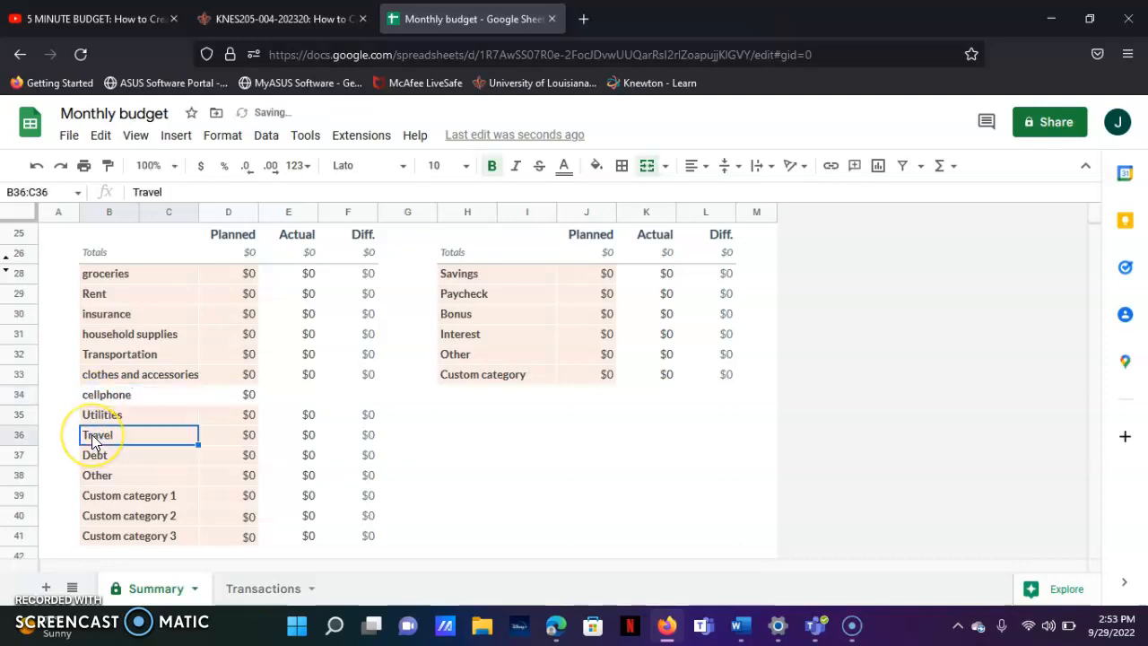
key(Delete)
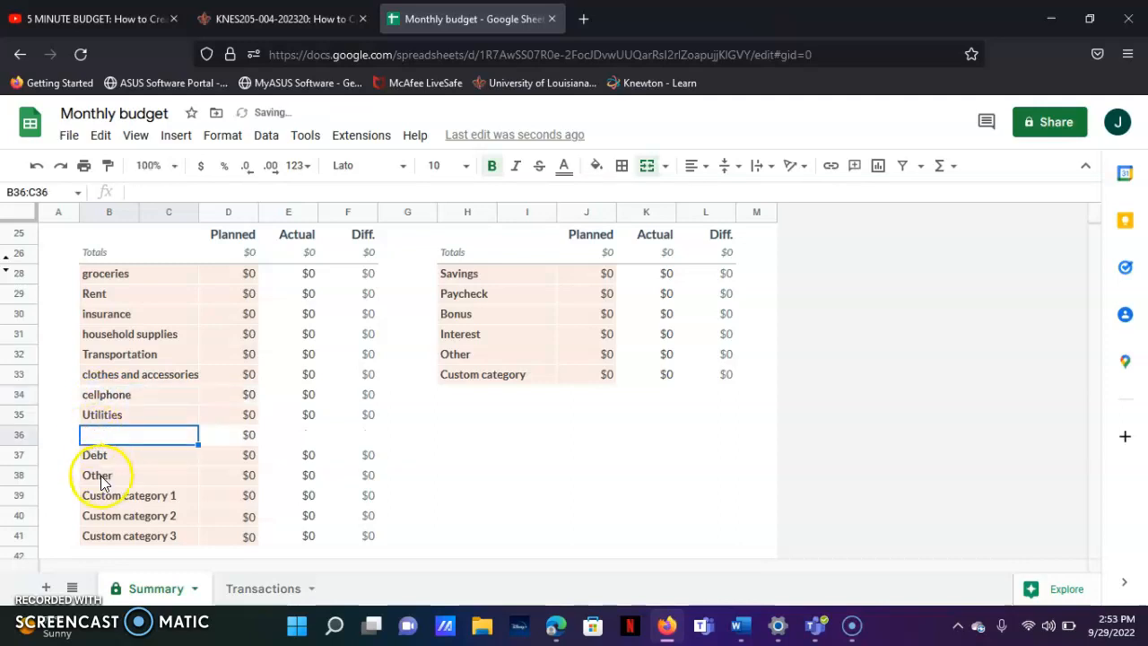
click(96, 457)
key(Delete)
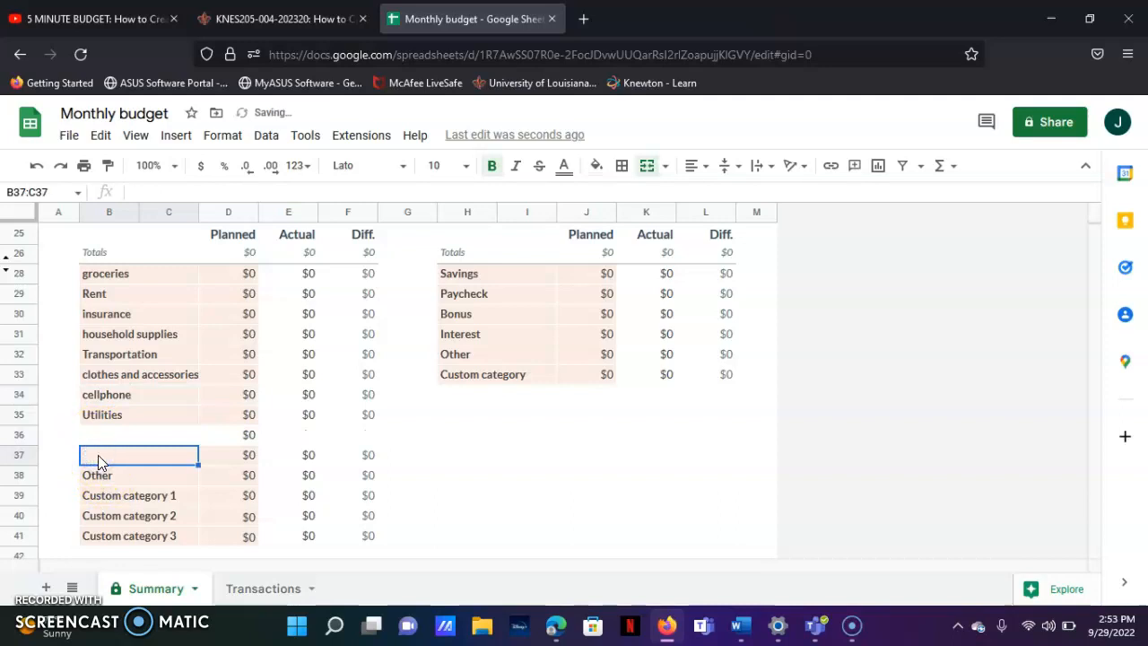
Delete the Other category name from the Expenses table
click(102, 479)
key(Delete)
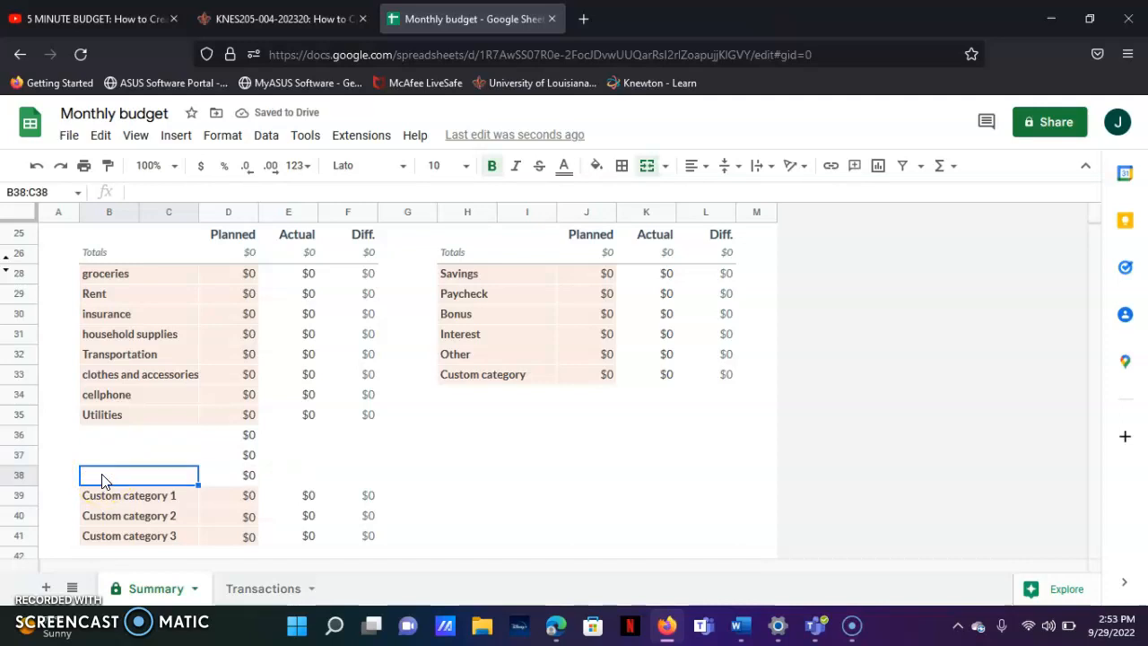
scroll(101, 480, down, 1)
scroll(101, 480, up, 1)
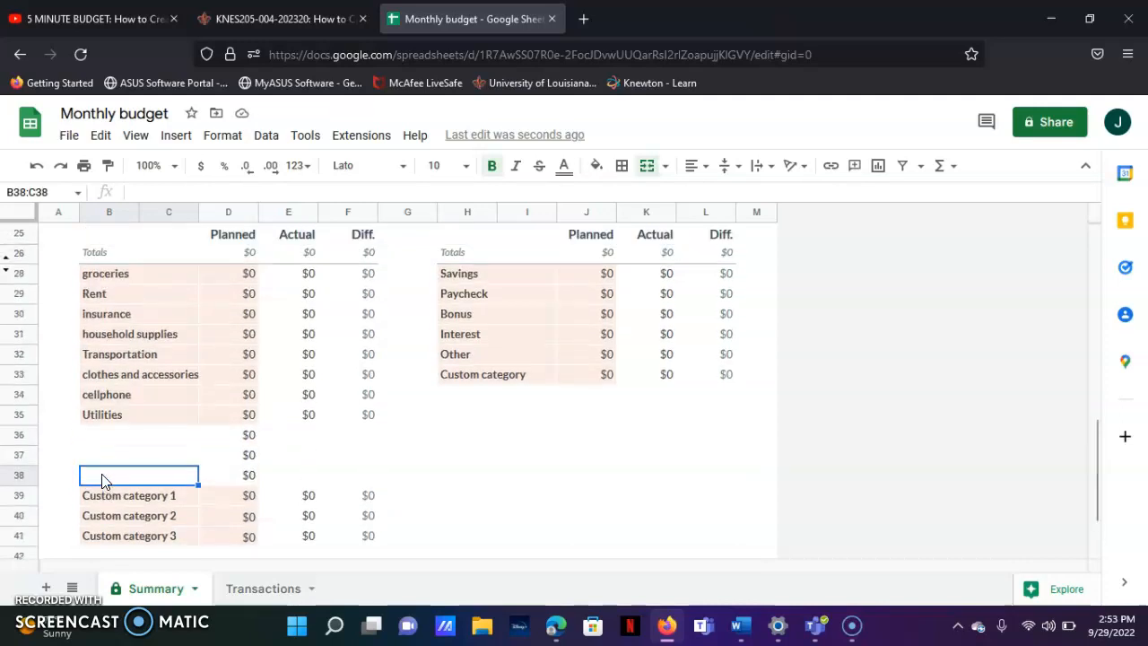
Set the planned amount for groceries in the Expenses table to $100
click(250, 281)
double_click(249, 278)
key(BackSpace)
text($)
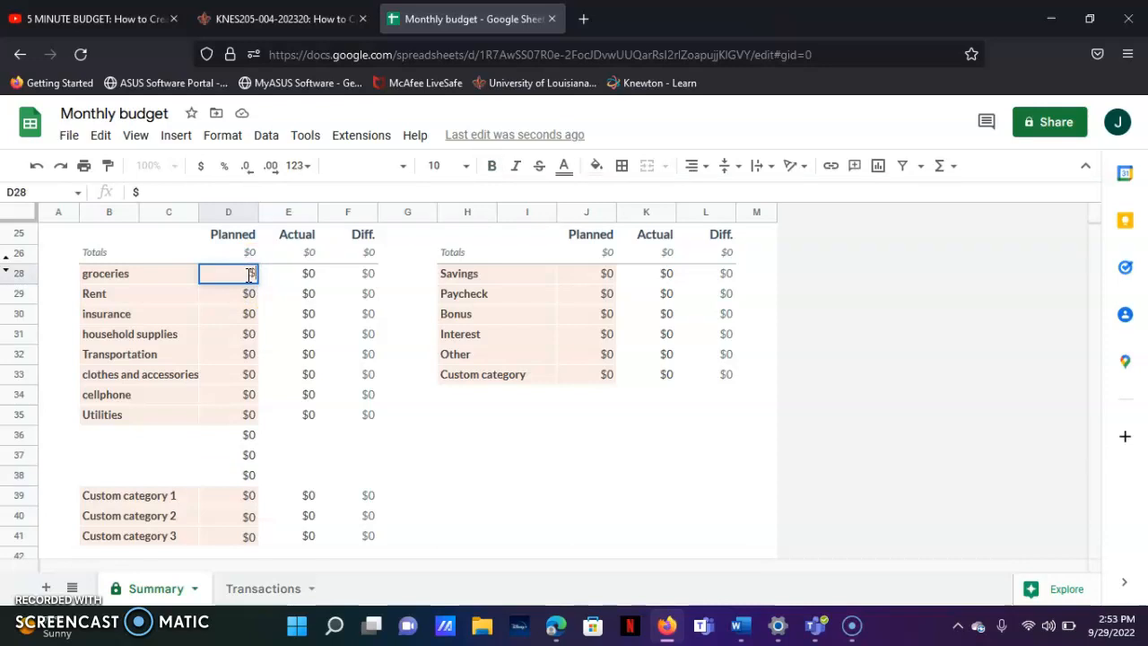
text(100)
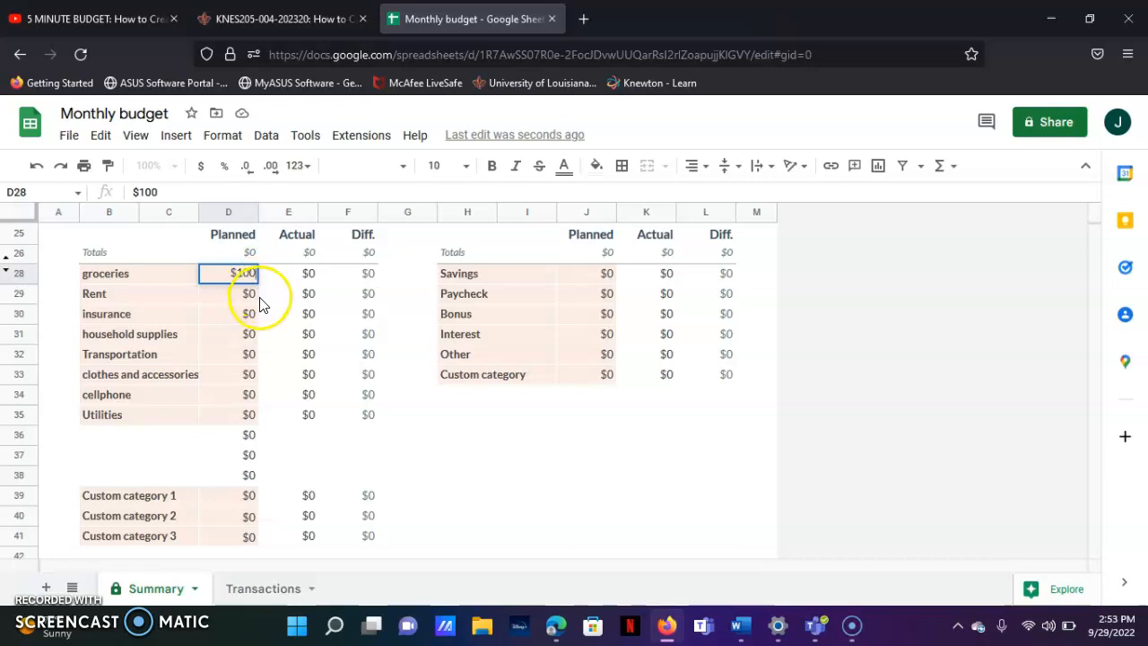
Set the planned amount for household supplies to $50
click(250, 344)
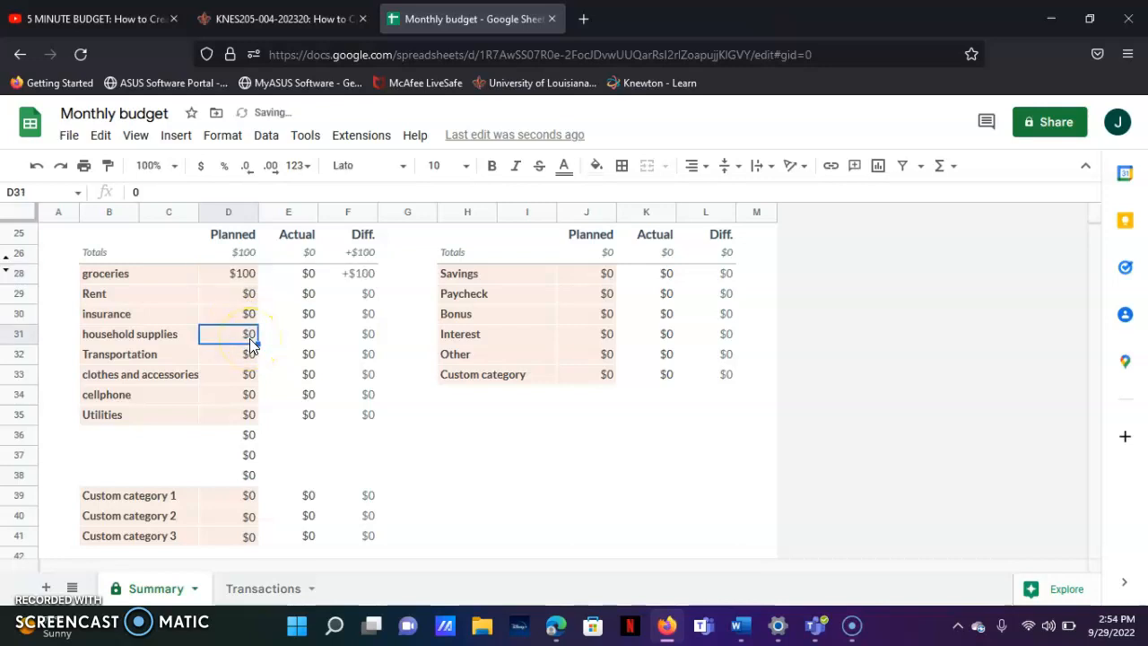
double_click(248, 336)
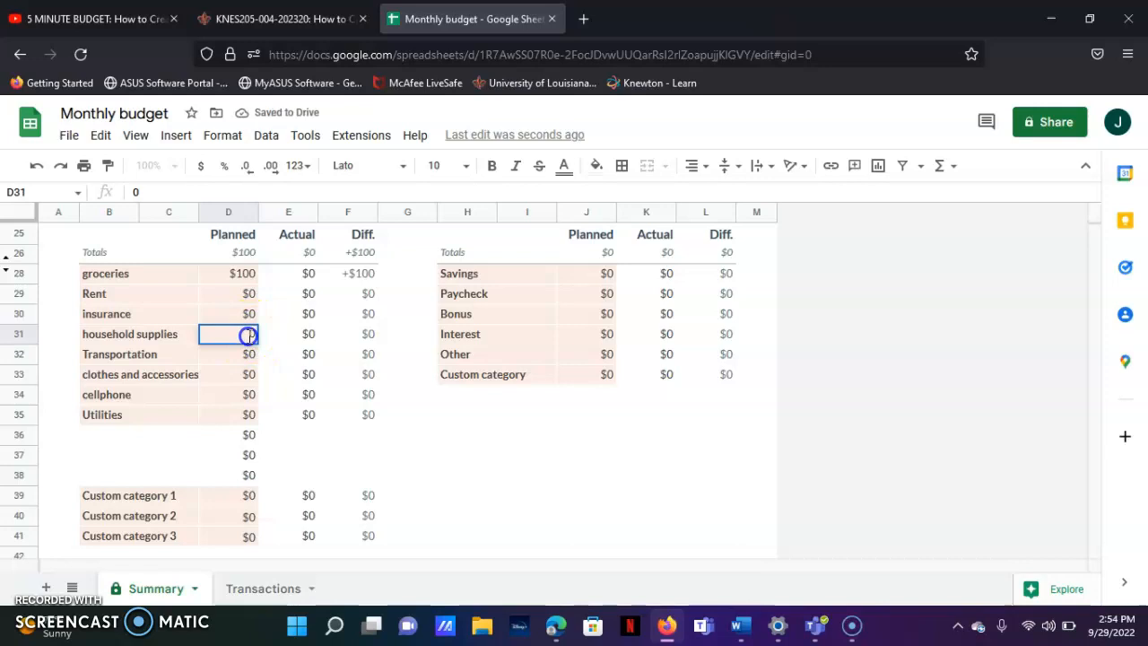
text($50)
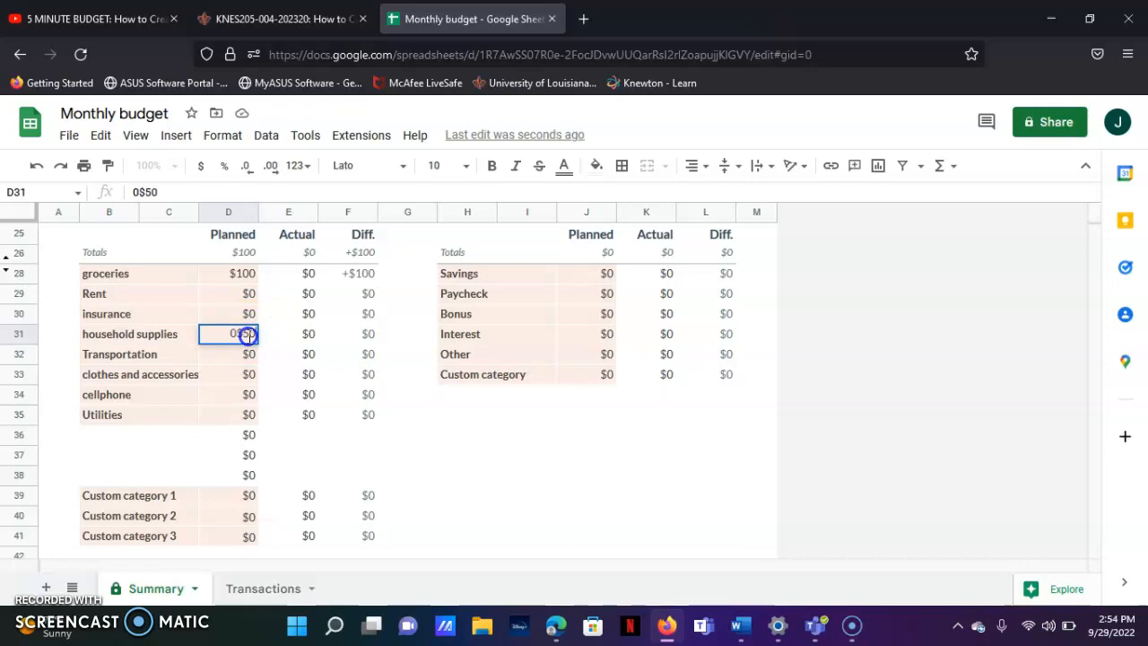
click(236, 332)
key(BackSpace)
Set the planned expense for Transportation to $240 and for clothes and accessories to $70
click(245, 357)
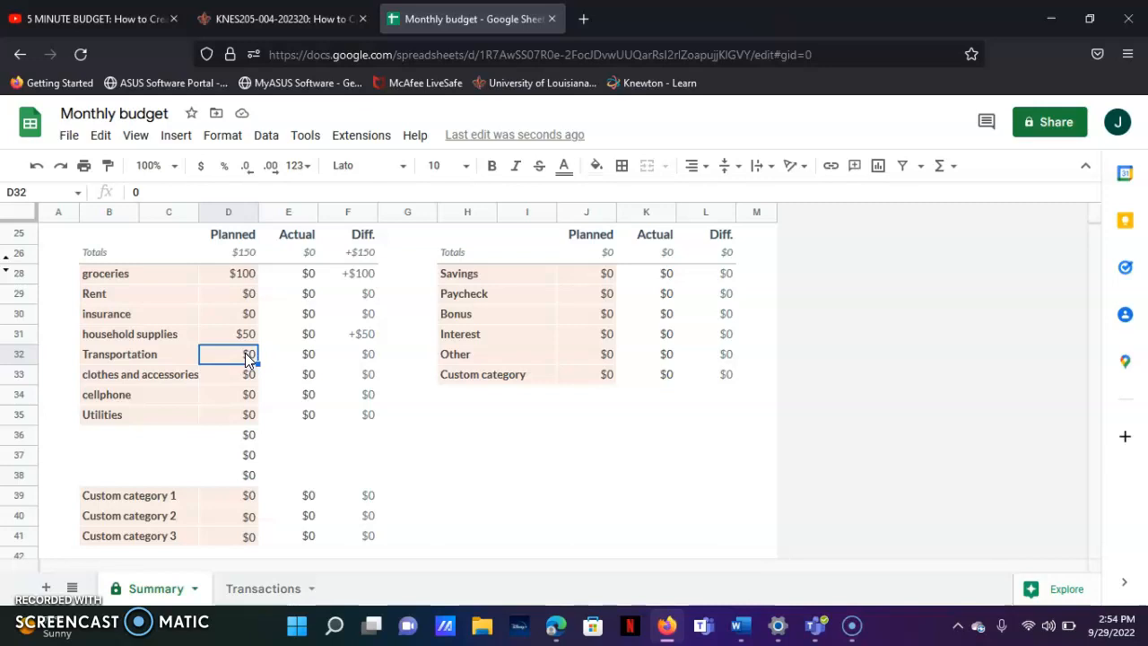
key(Delete)
text($)
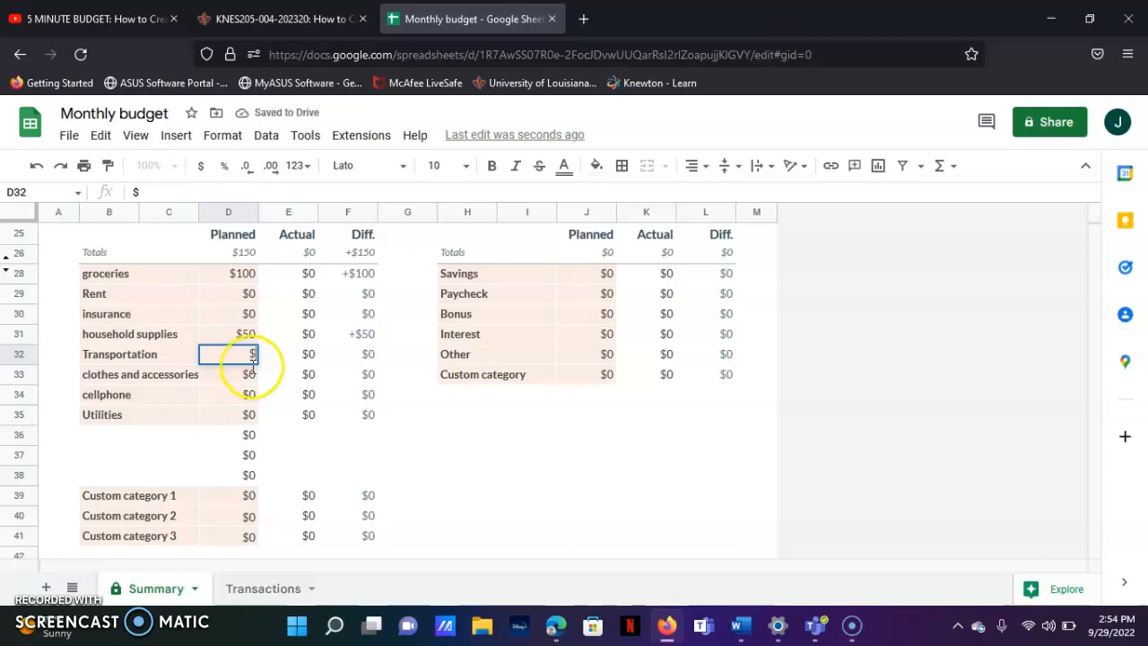
text(240)
click(236, 373)
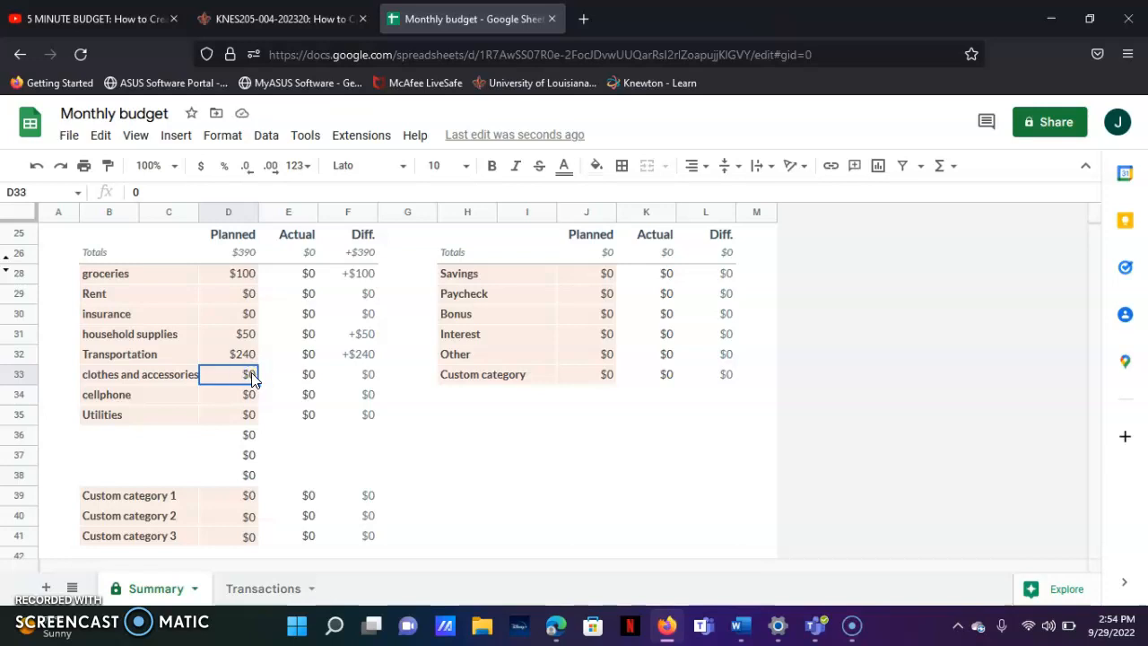
key(Delete)
text($70)
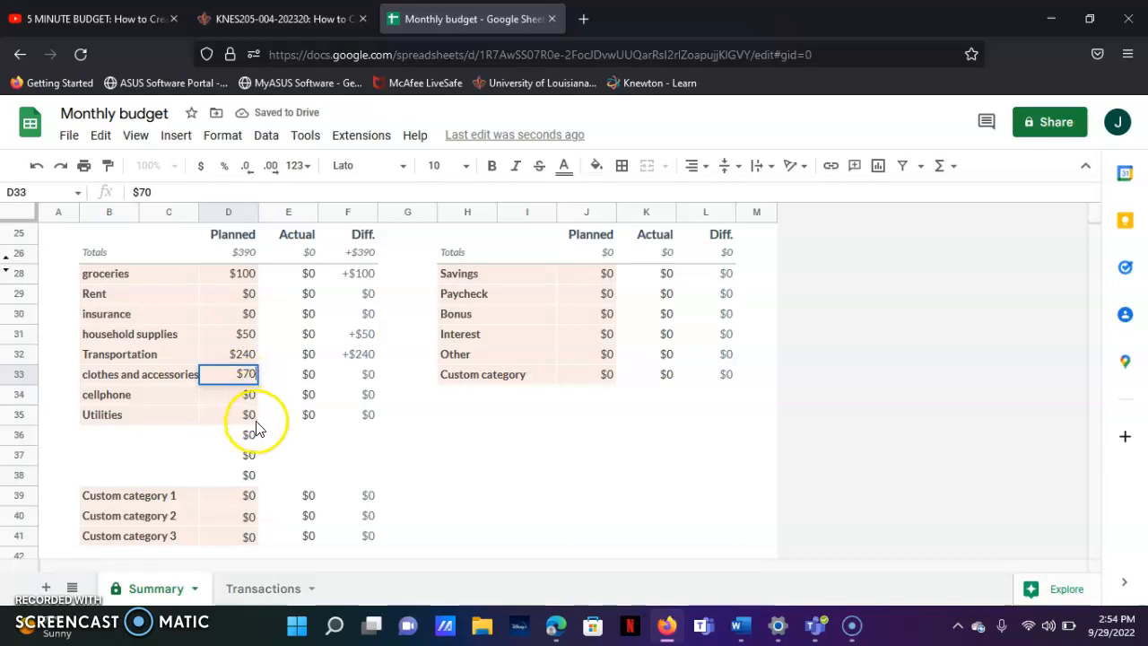
Set the planned expense for cellphone to $60
click(250, 397)
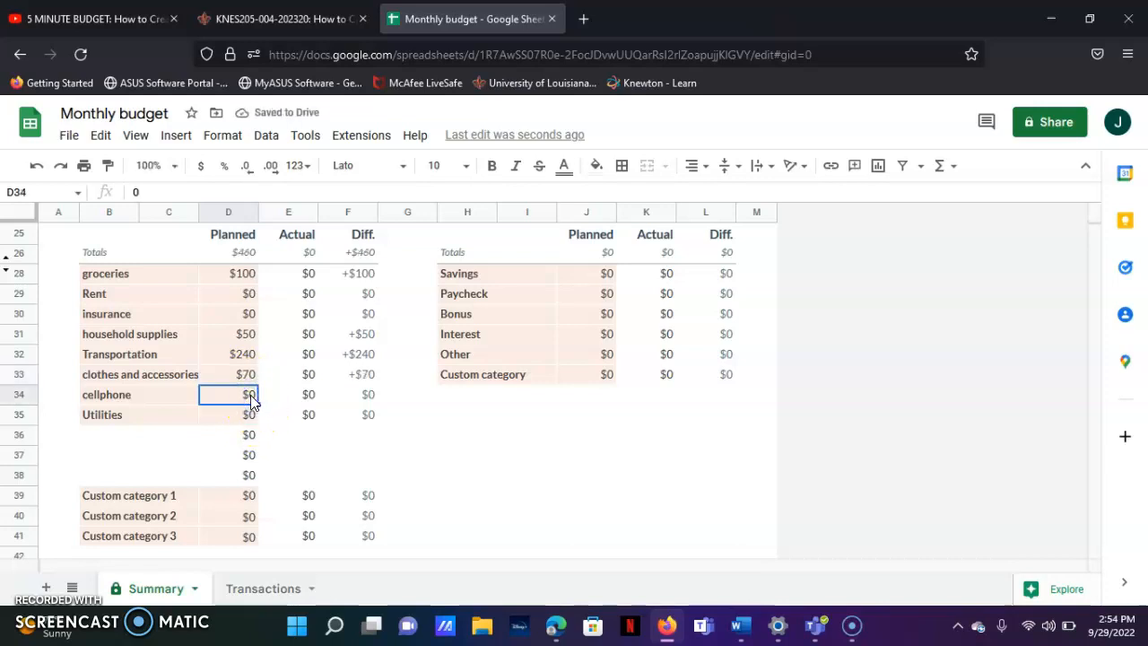
text($60)
click(247, 405)
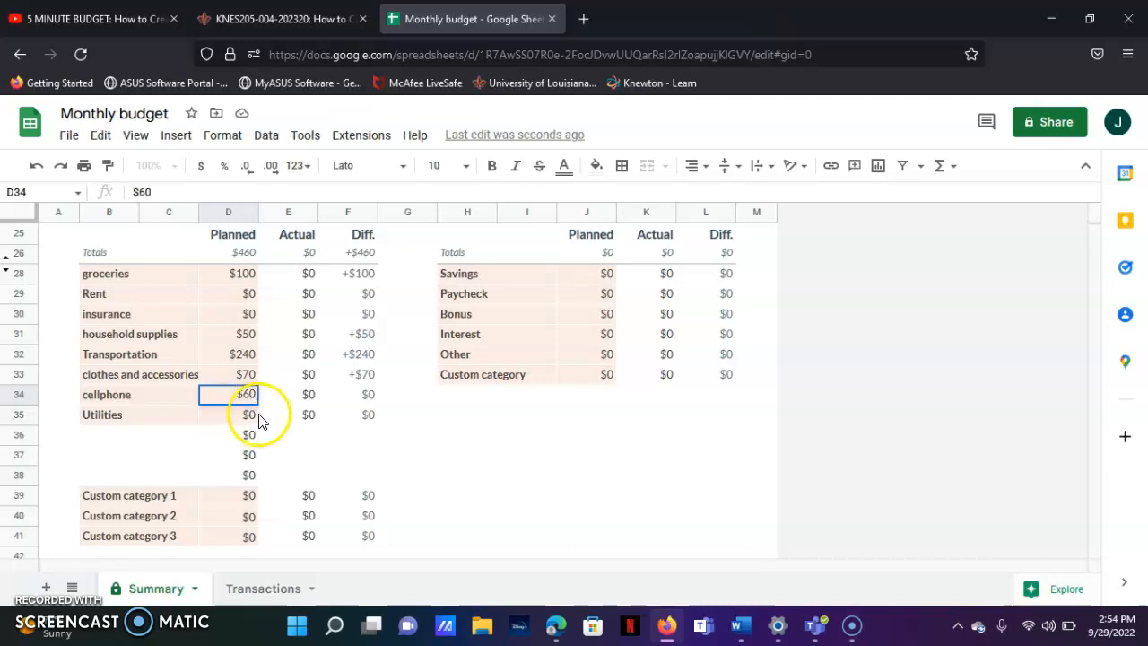
Set the planned Paycheck amount in the Income table to $1250
click(607, 296)
click(607, 297)
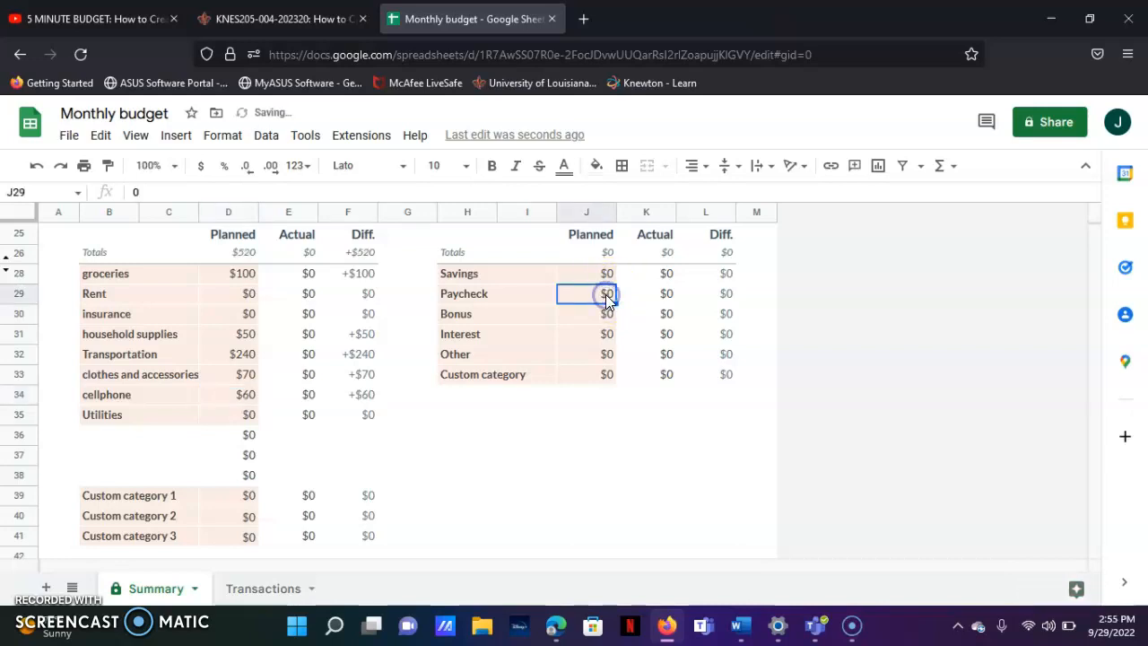
click(609, 298)
text($1250)
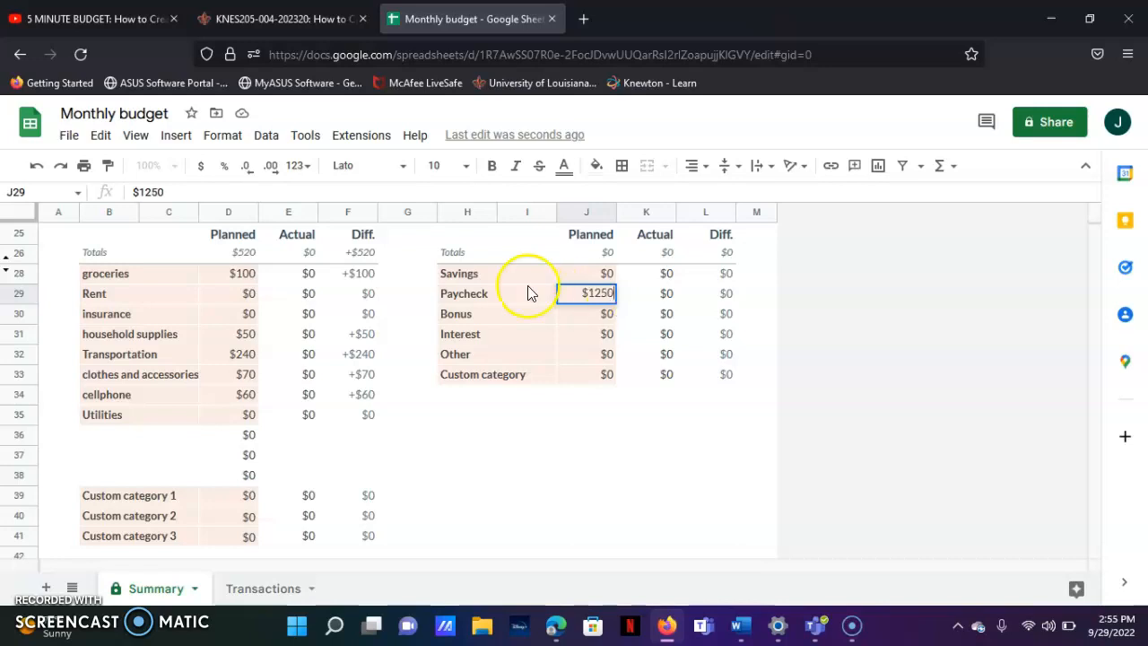
click(574, 462)
right_click(574, 473)
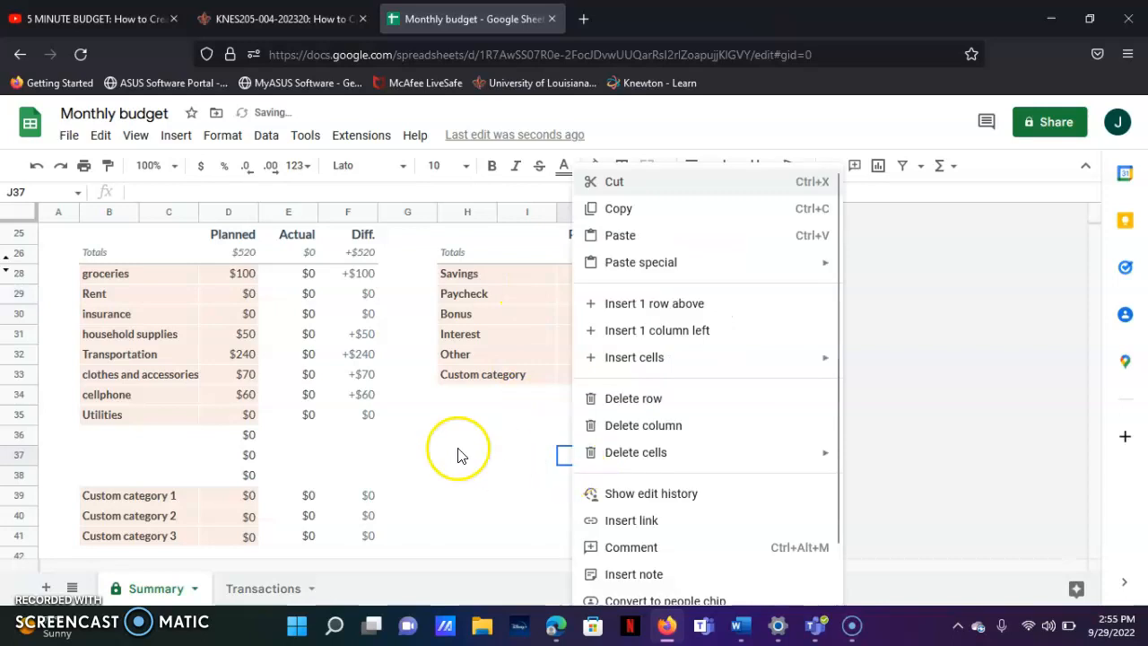
click(453, 455)
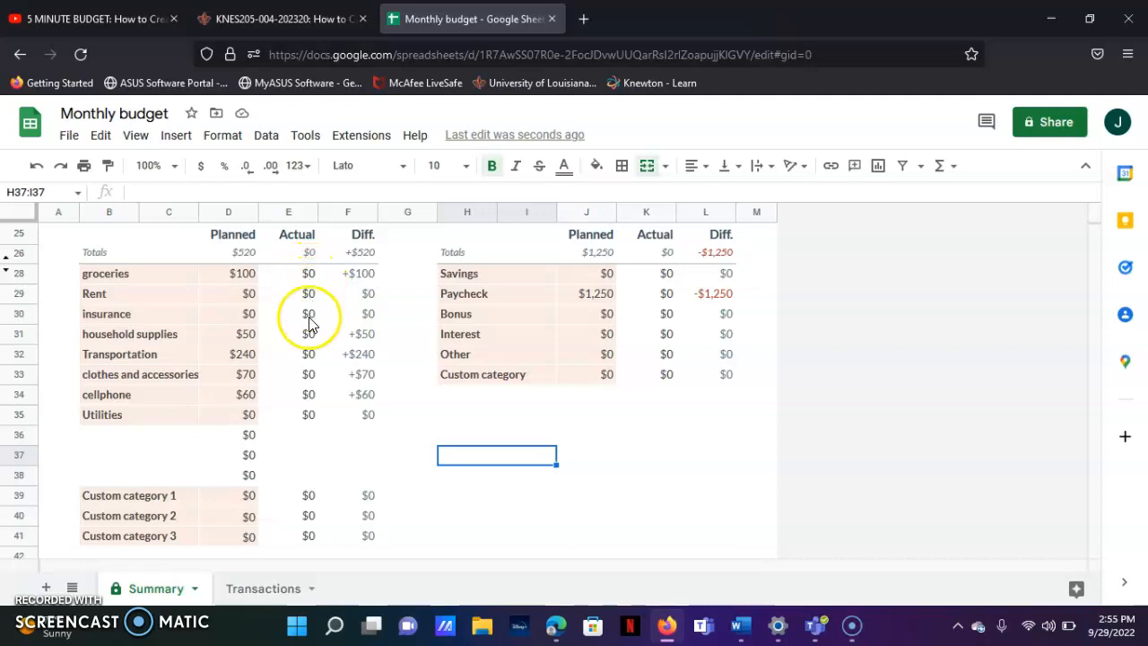
Start the first expense entry on the Transactions sheet with the date 9/29 and the amount $30
click(285, 589)
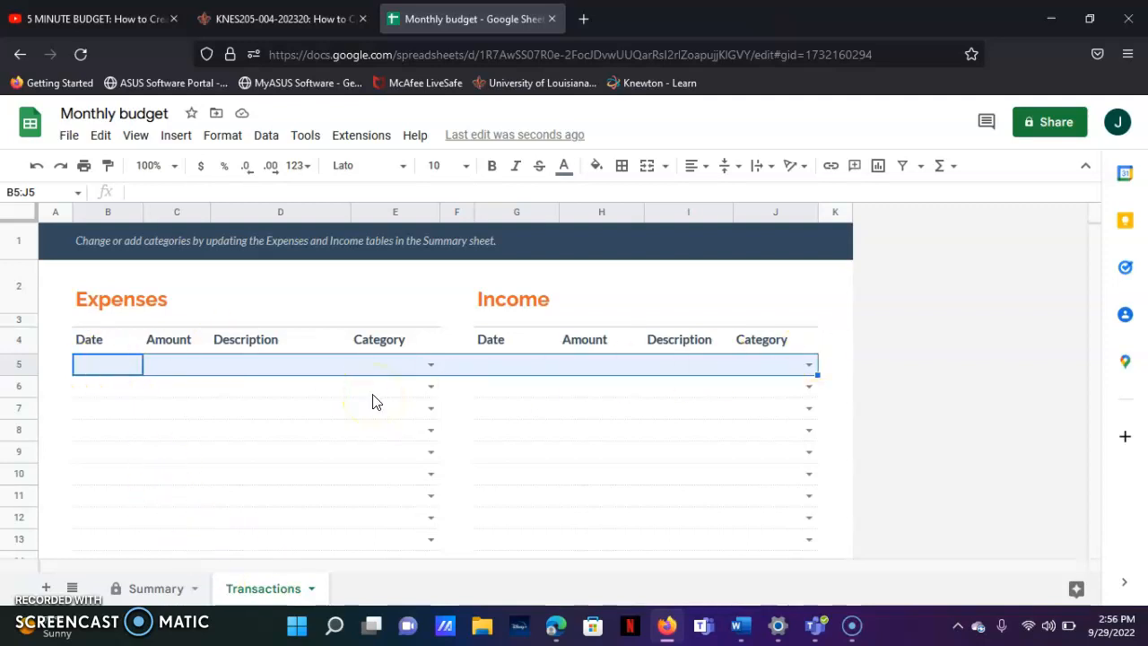
text(9/29)
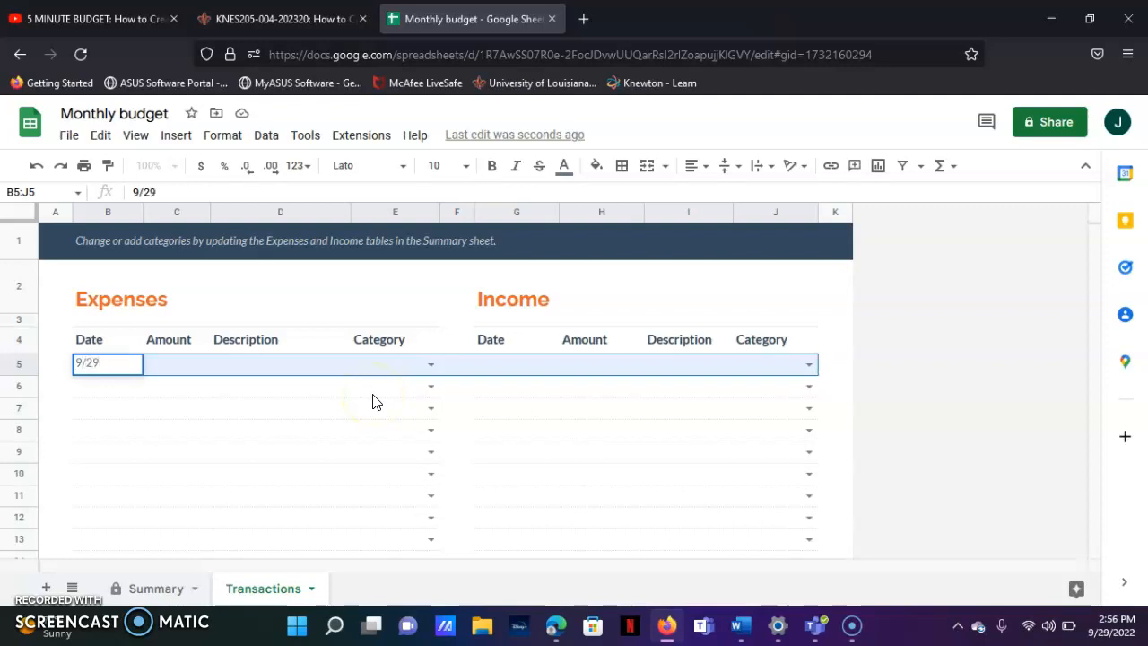
click(173, 371)
click(167, 371)
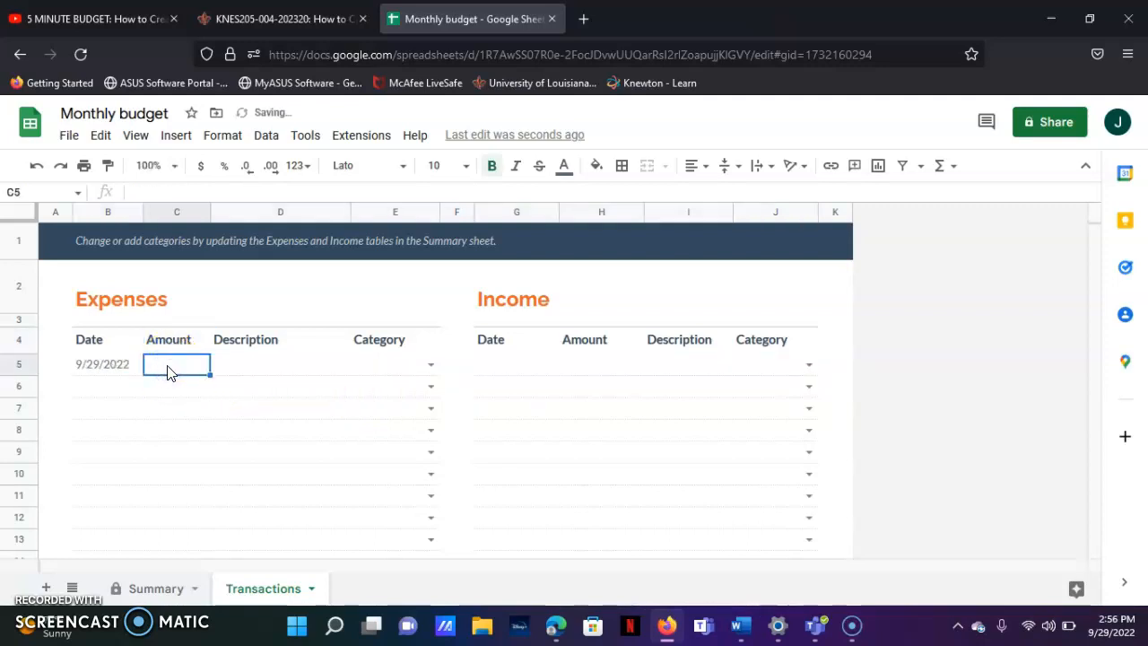
text($30)
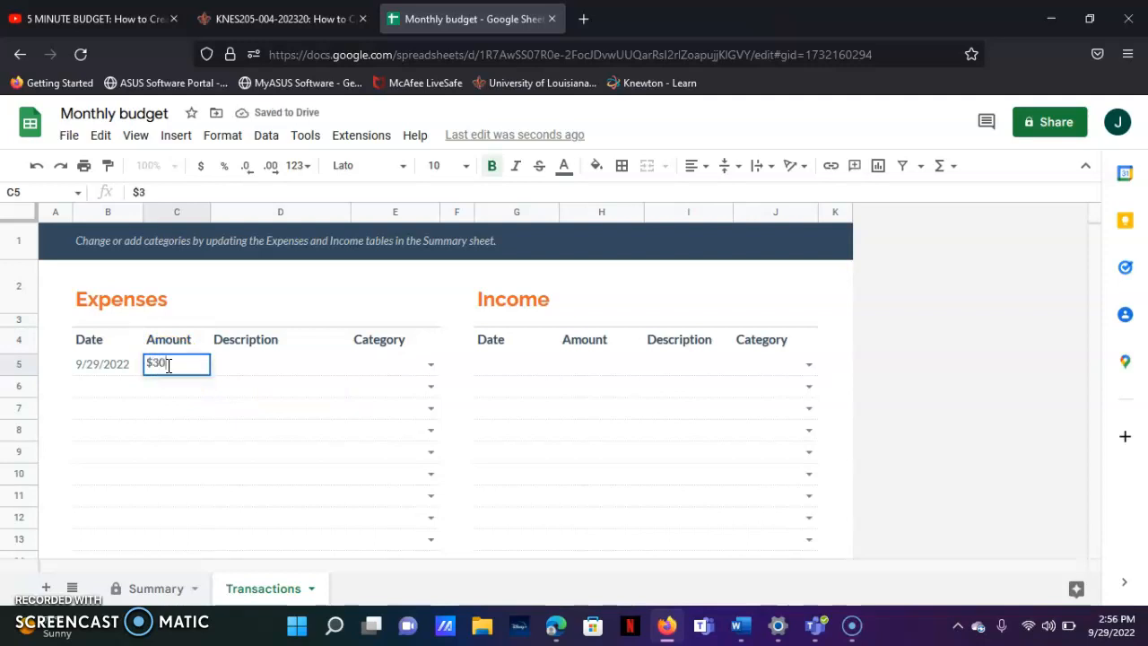
Complete the expense entry with the description shoes and category clothes and accessories, and check its row on the Summary sheet
click(239, 365)
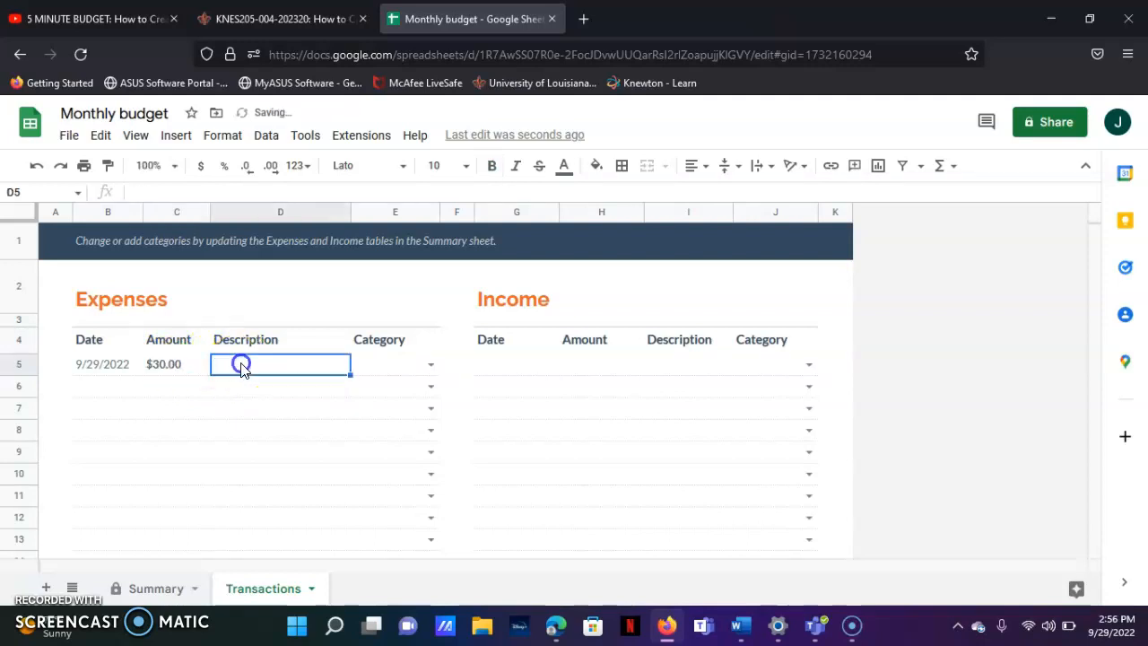
text(shoes)
click(360, 342)
click(427, 366)
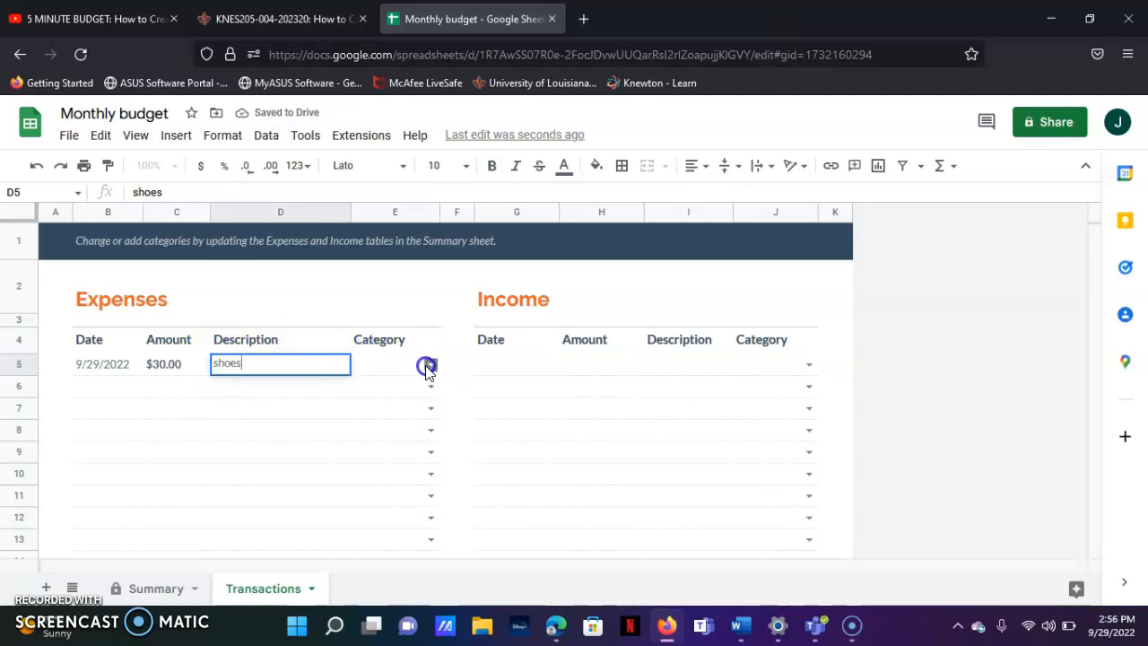
click(399, 418)
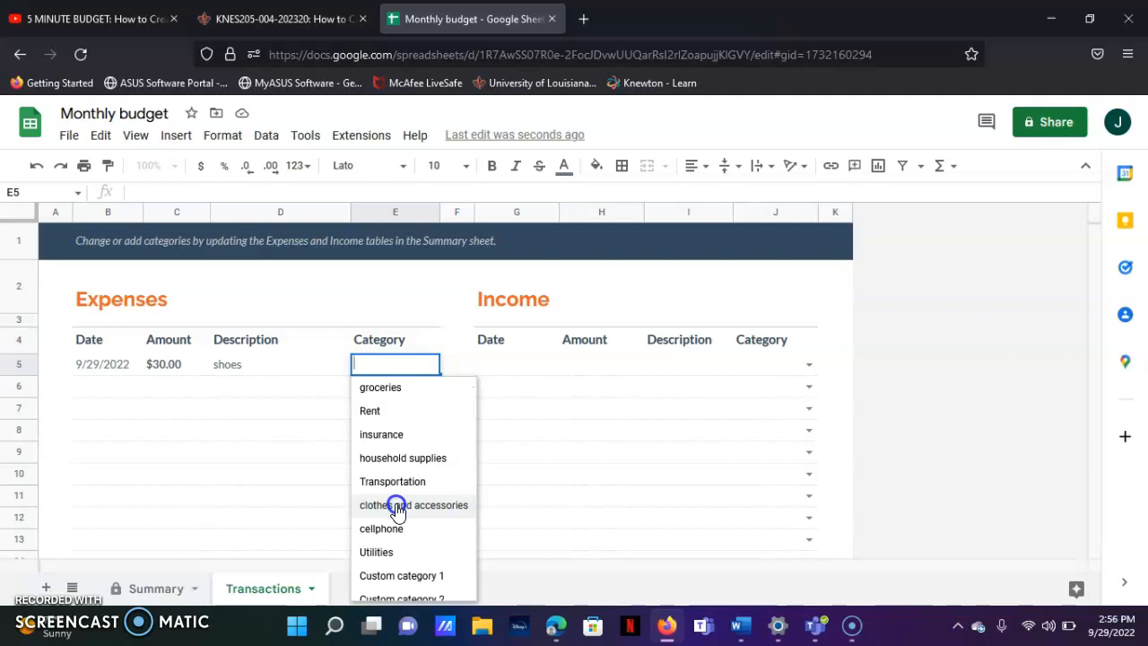
click(396, 506)
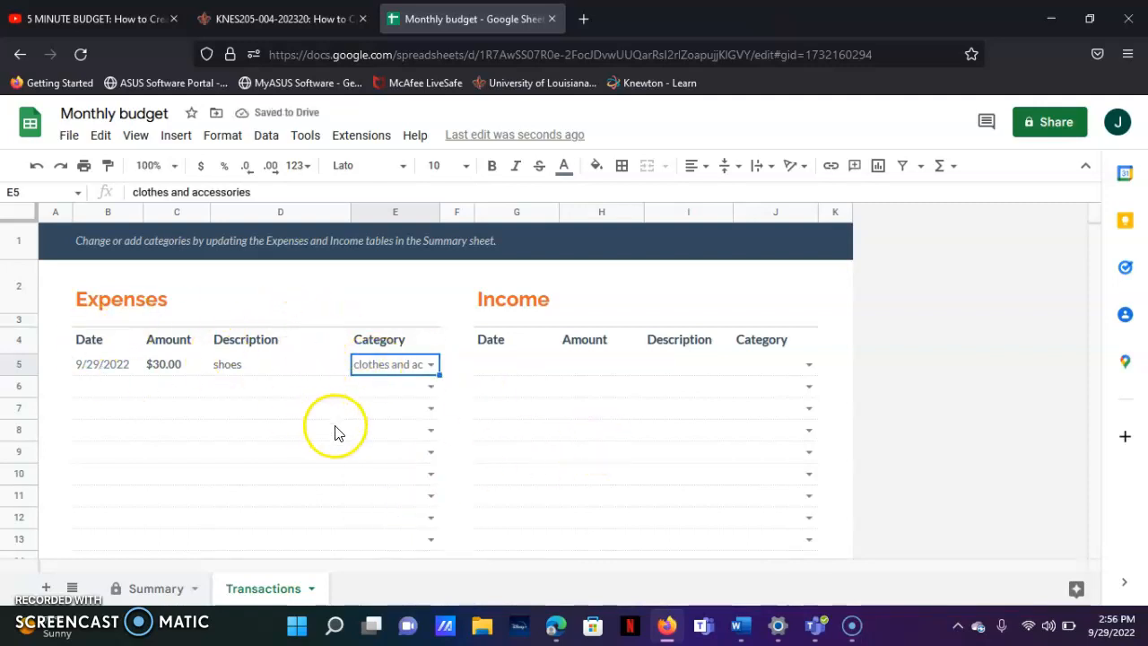
click(157, 588)
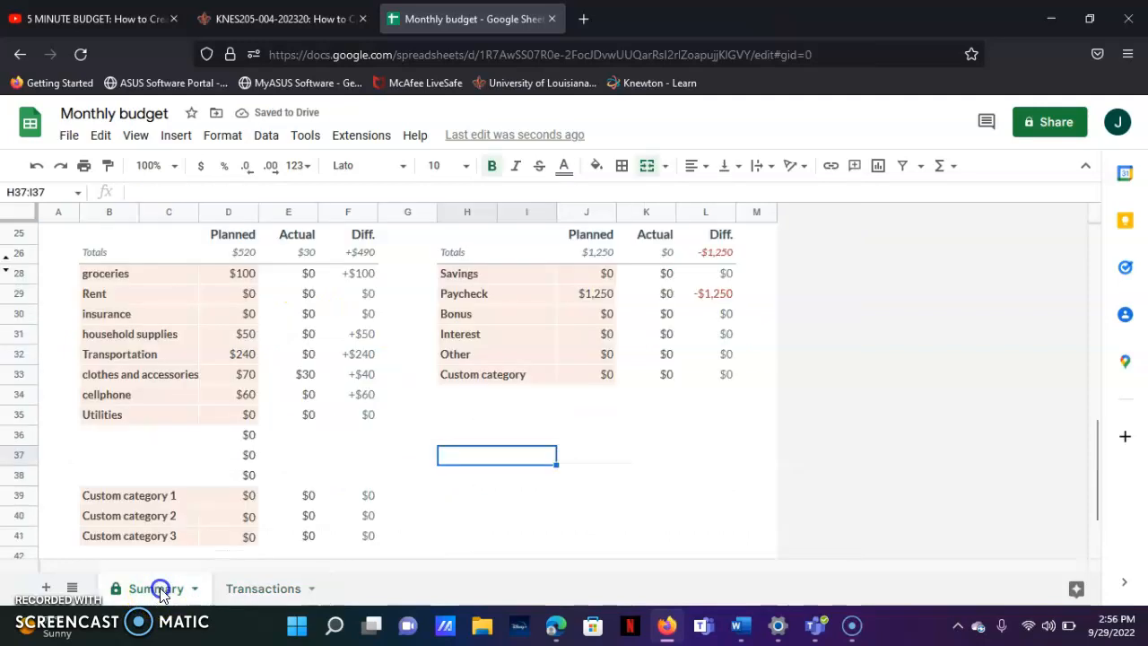
scroll(325, 414, down, 1)
scroll(329, 413, up, 2)
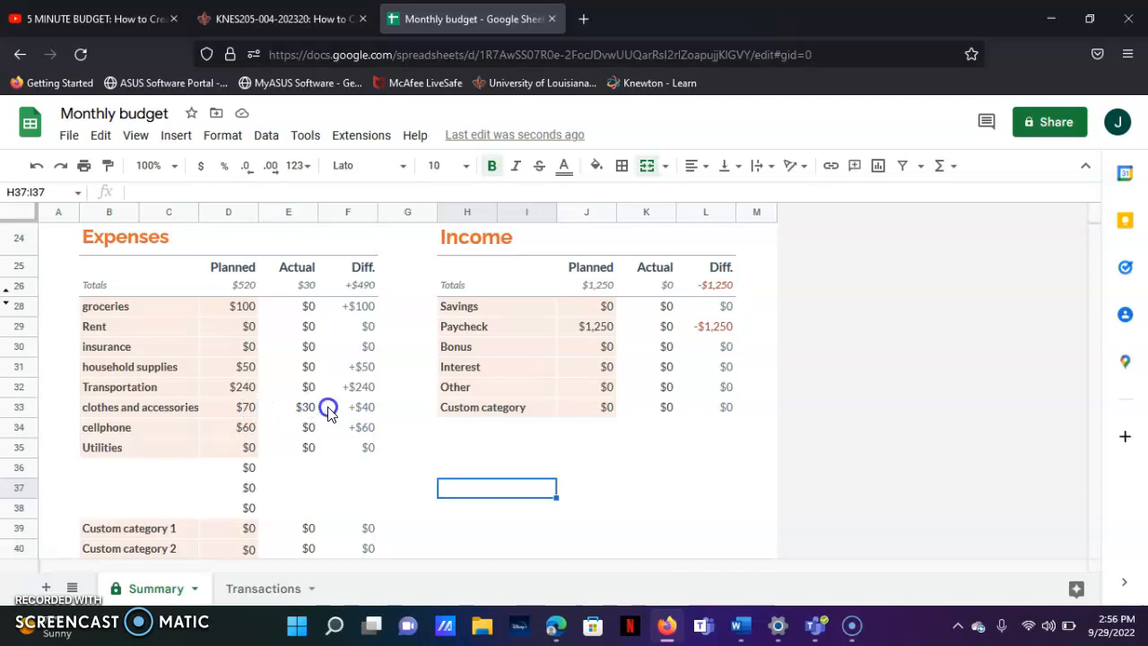
Start the first income entry on the Transactions sheet with the date 9/29 and the amount $100
click(270, 592)
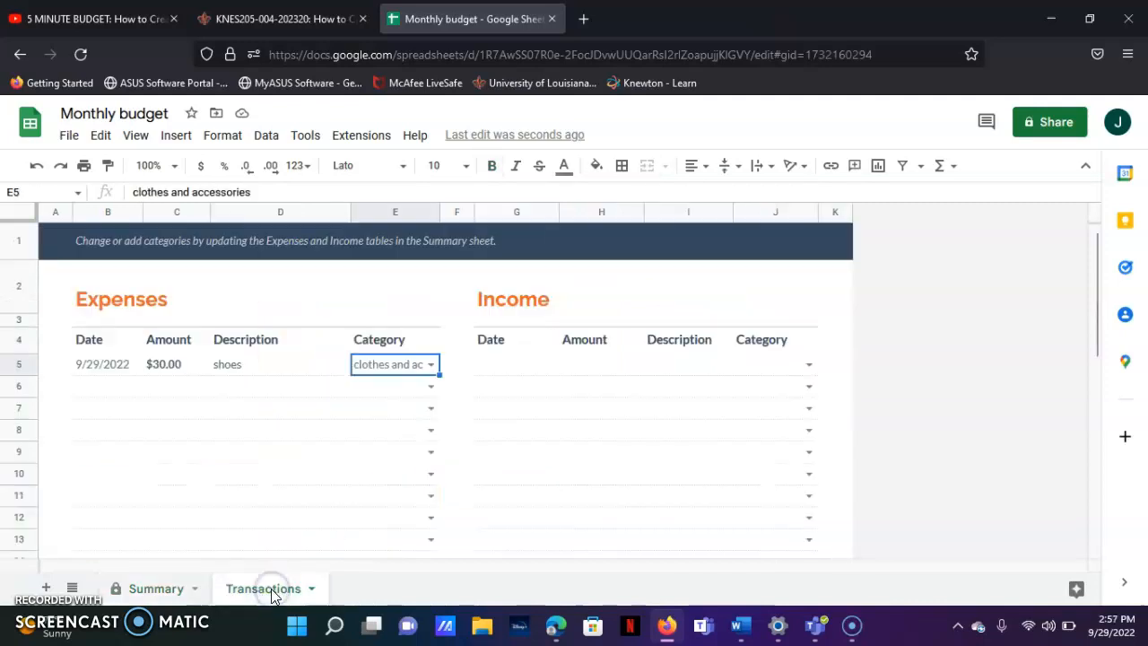
click(495, 366)
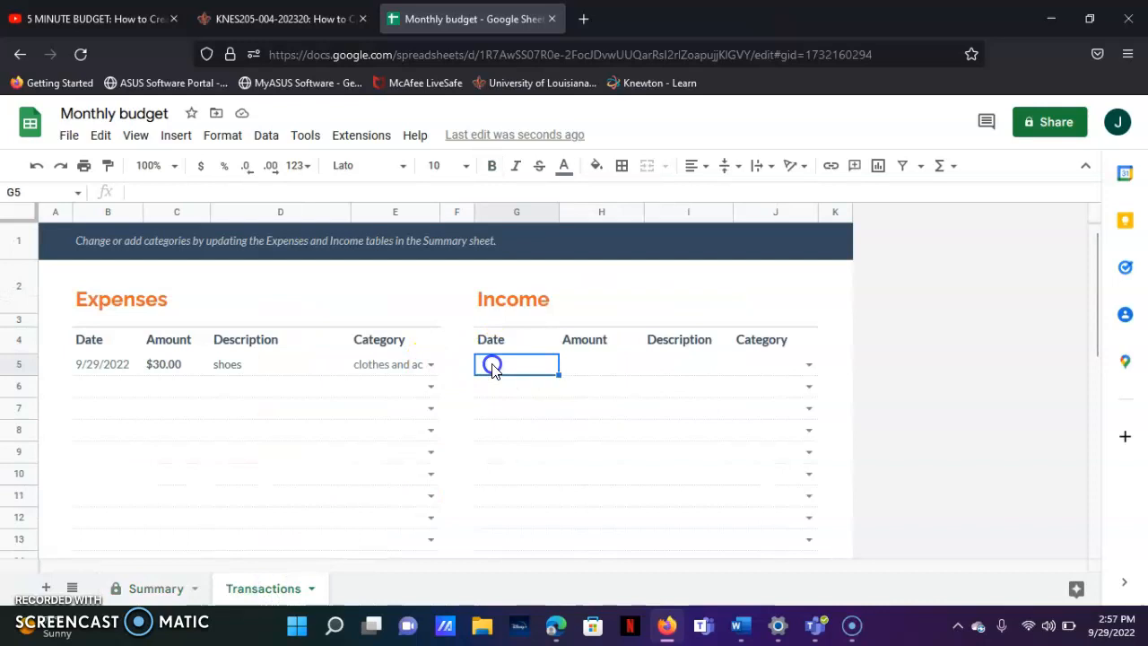
text(9)
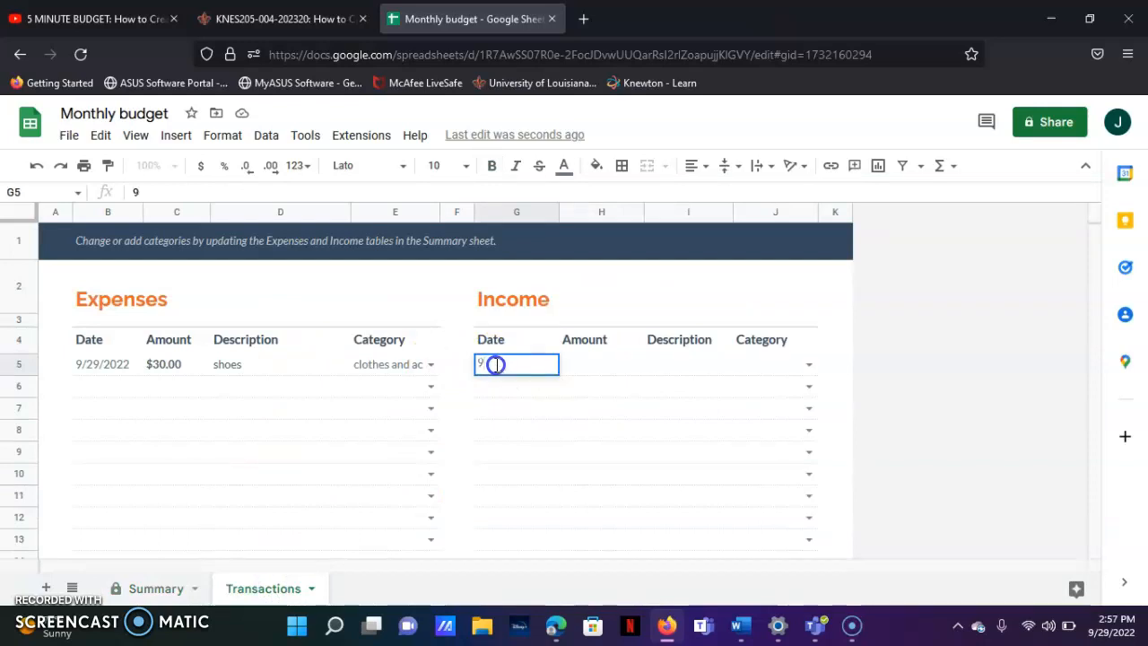
text(/29)
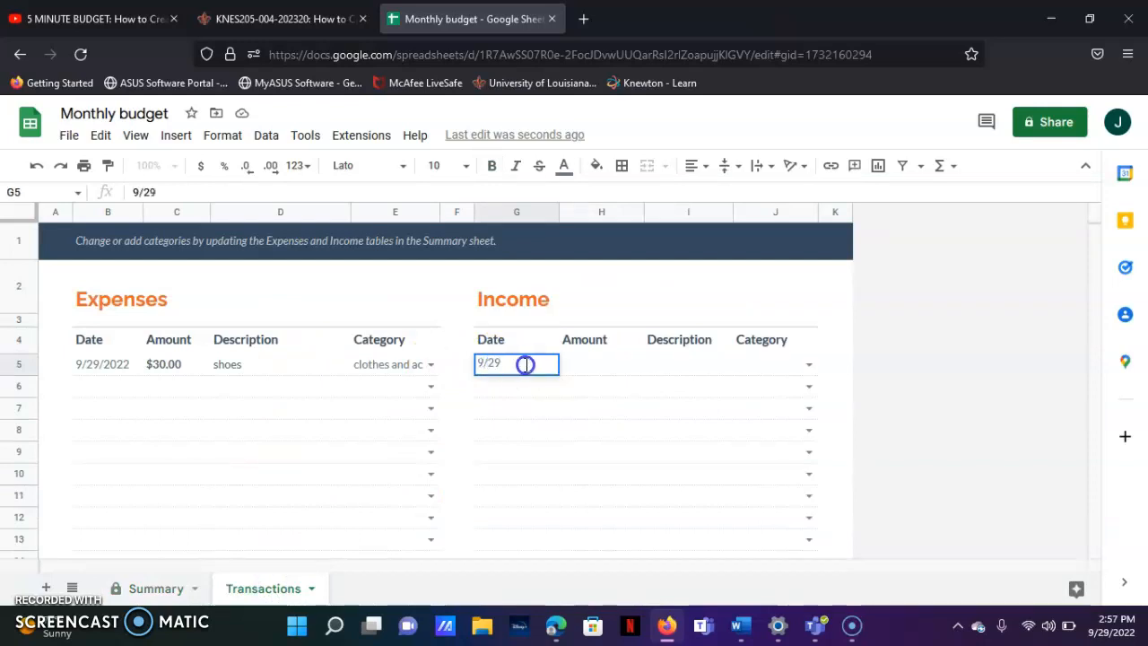
click(571, 364)
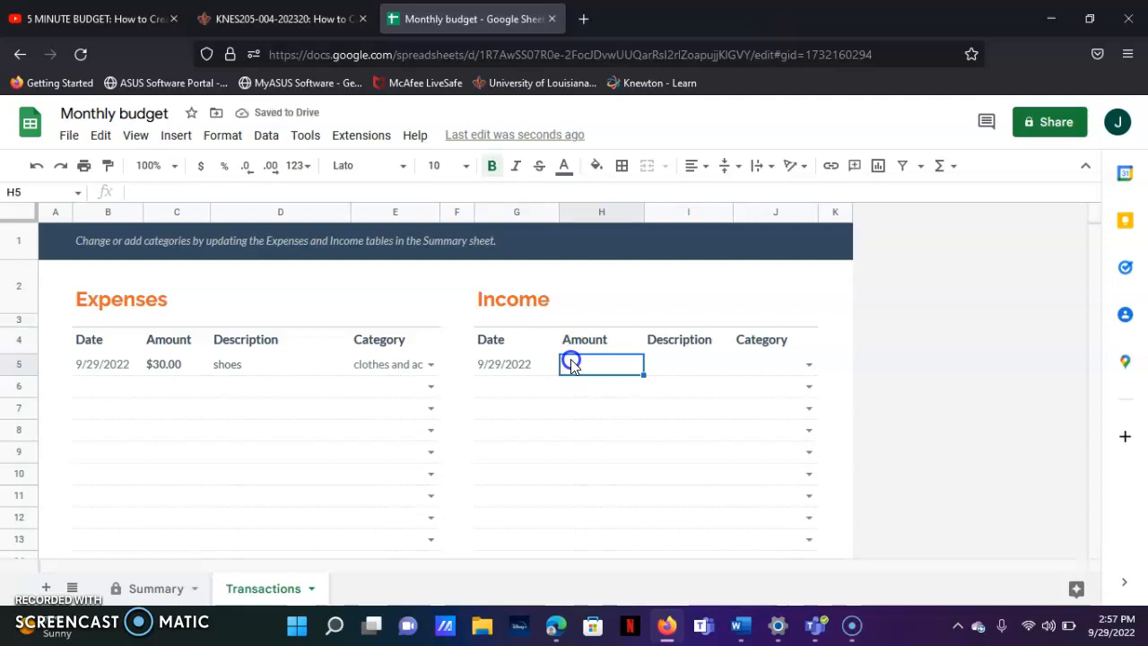
text($100)
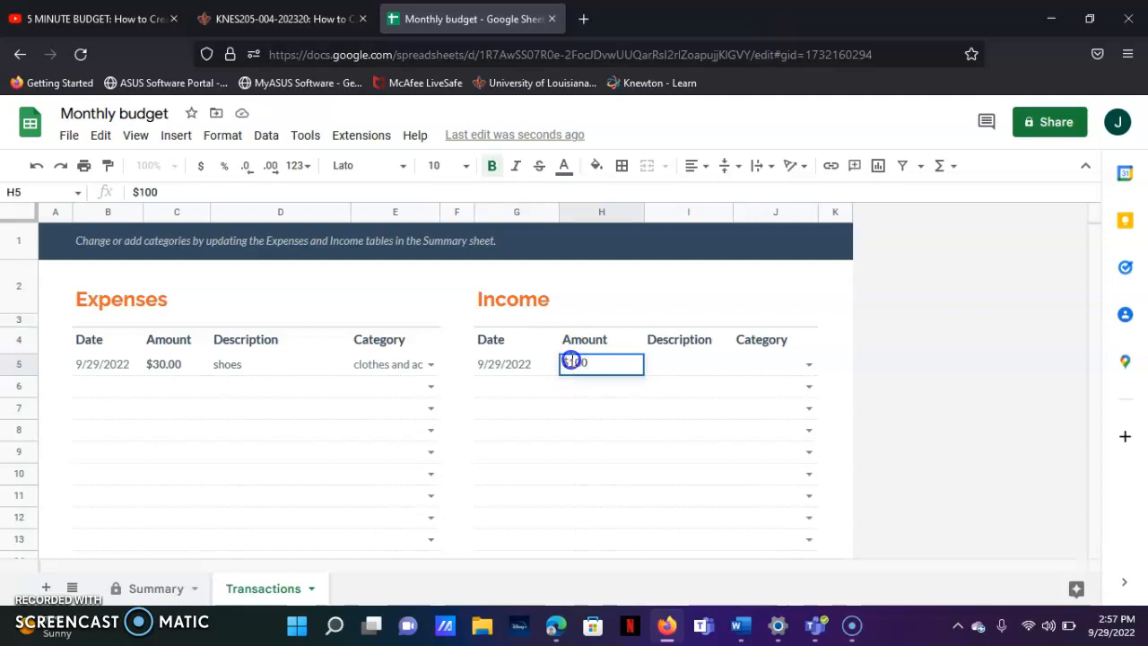
Complete the income entry with the description from parents and category Other, and return to the Summary sheet
click(691, 365)
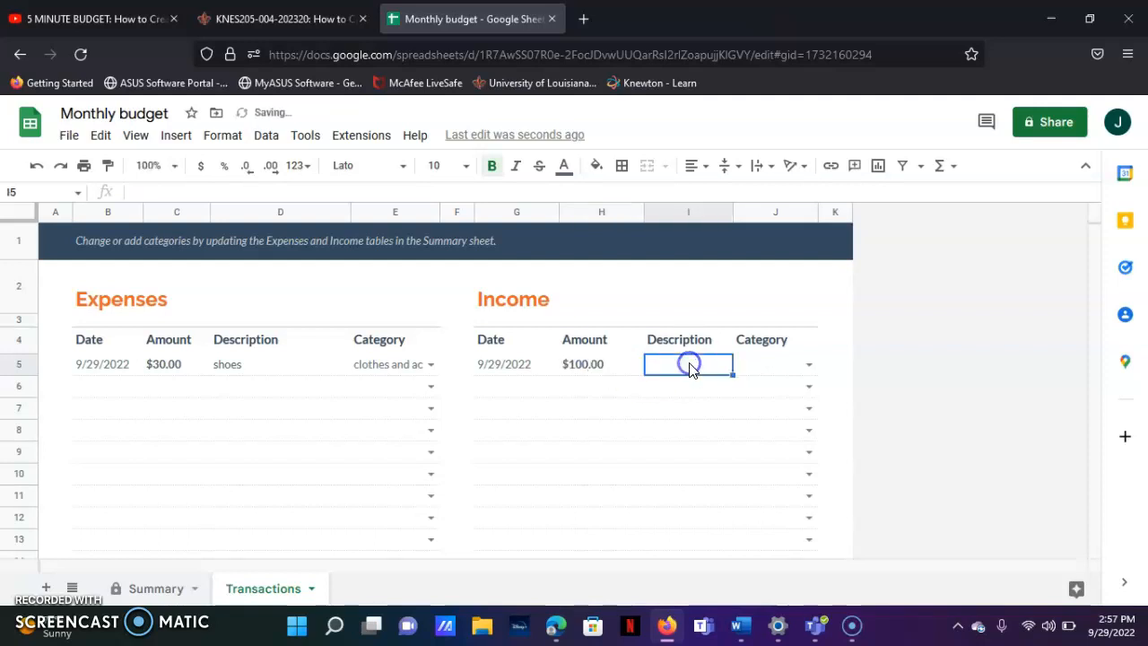
text(from)
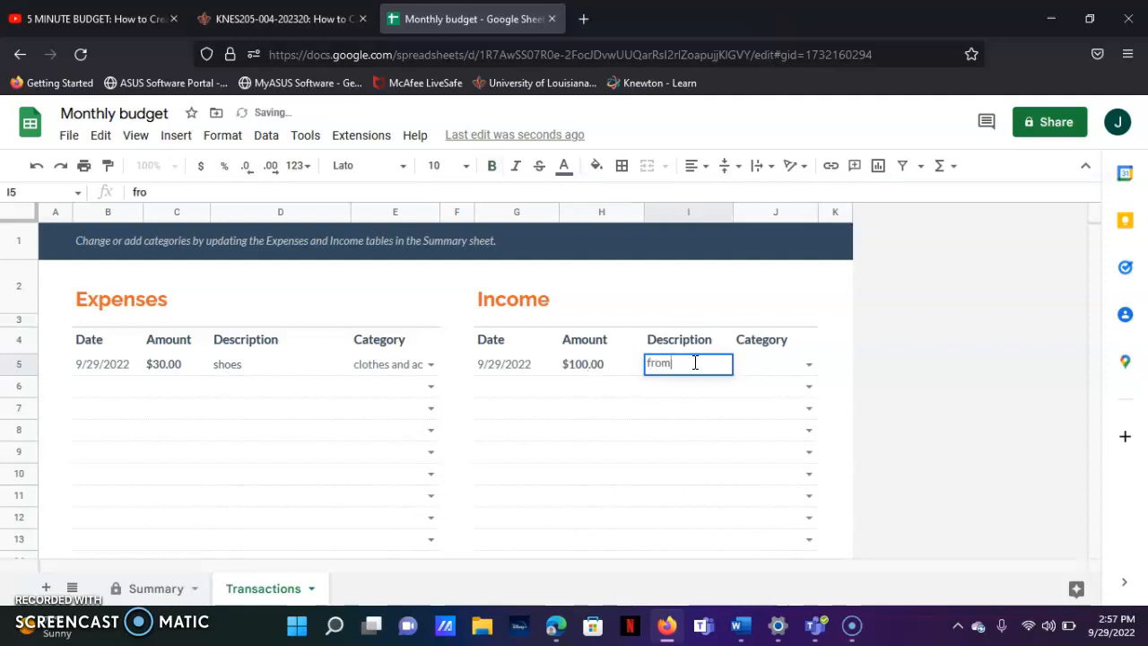
text( parents)
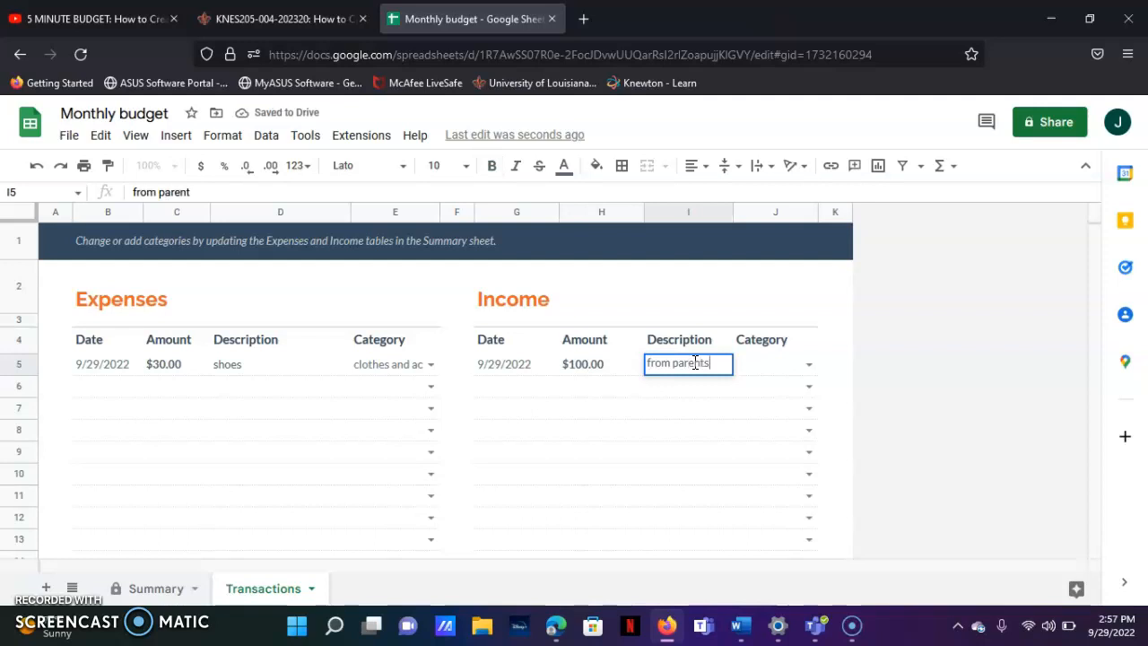
click(808, 364)
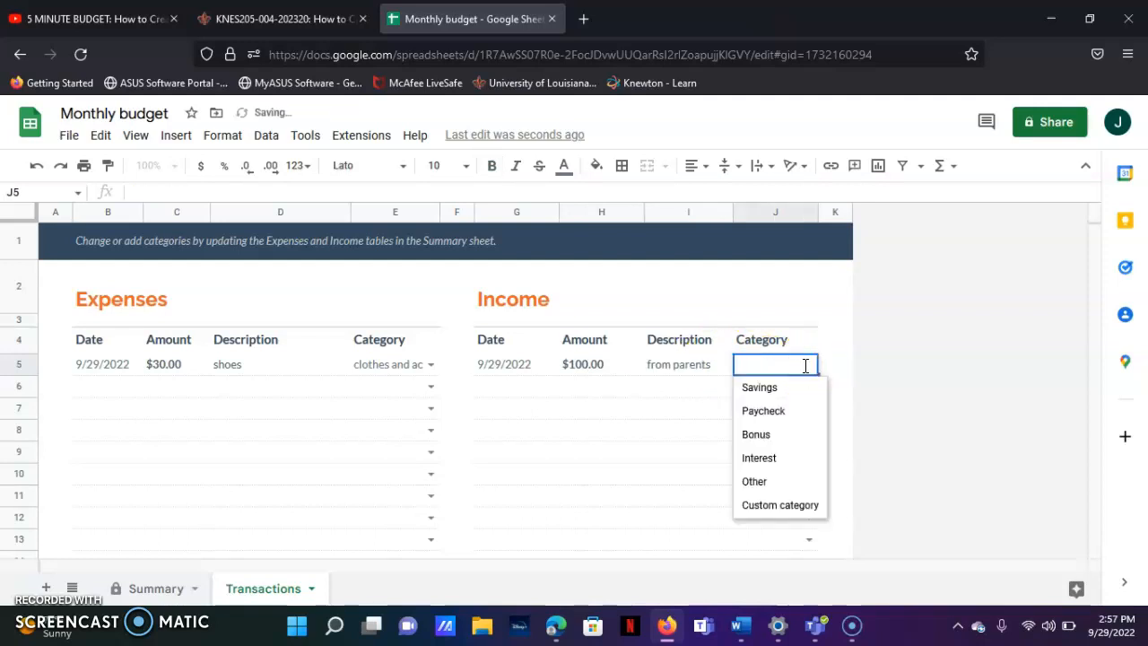
click(771, 482)
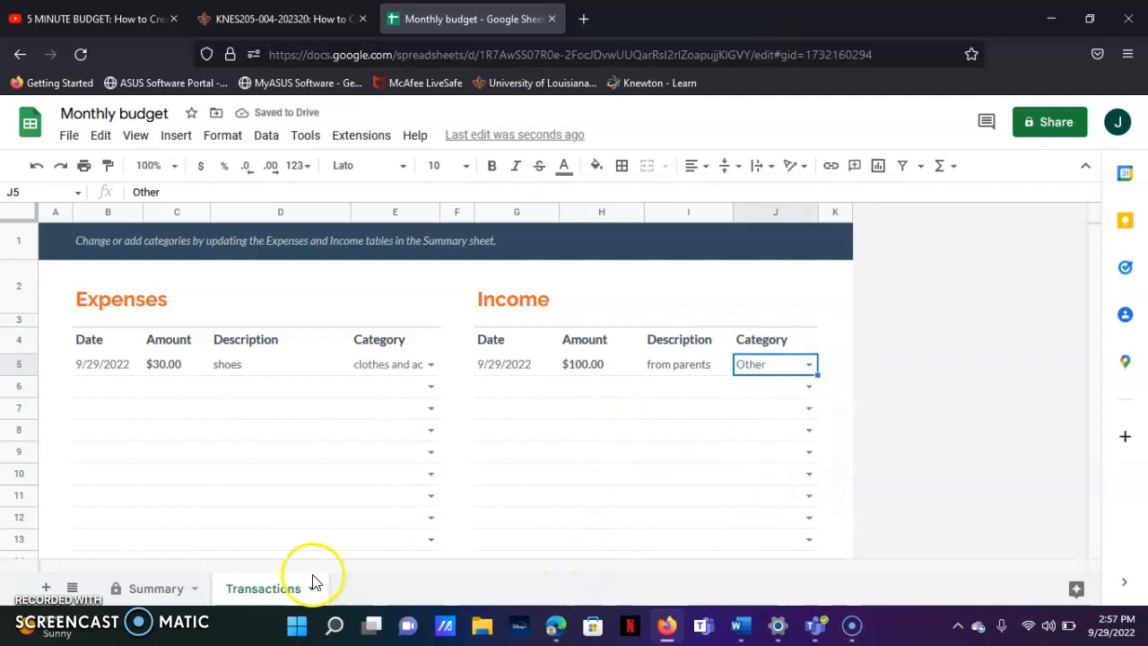
click(155, 597)
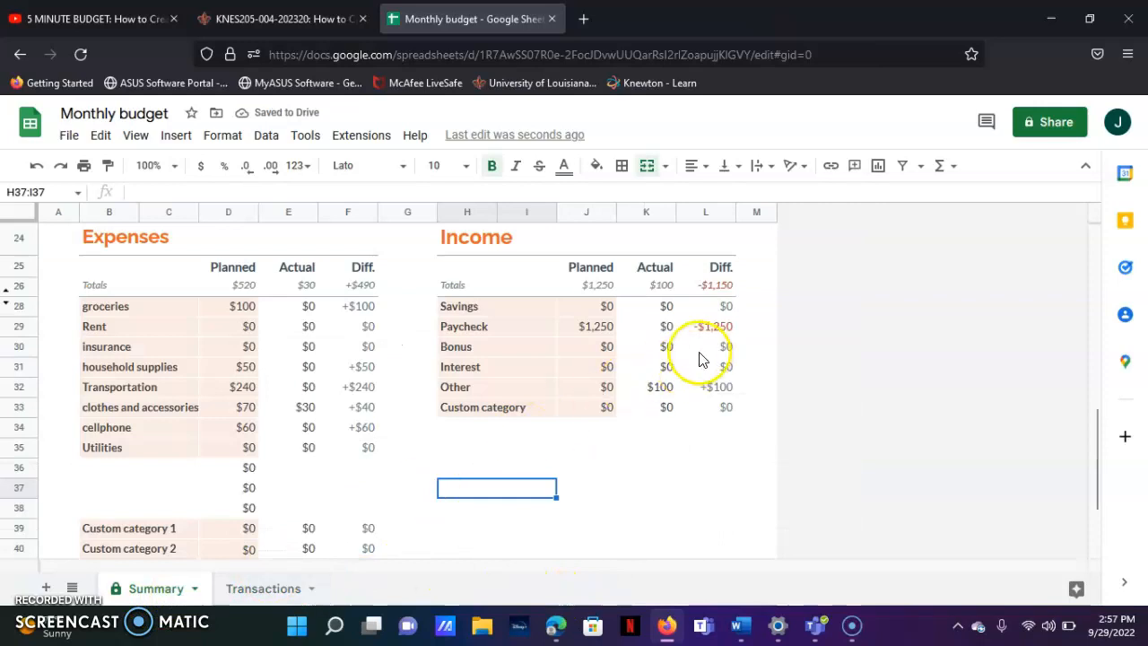